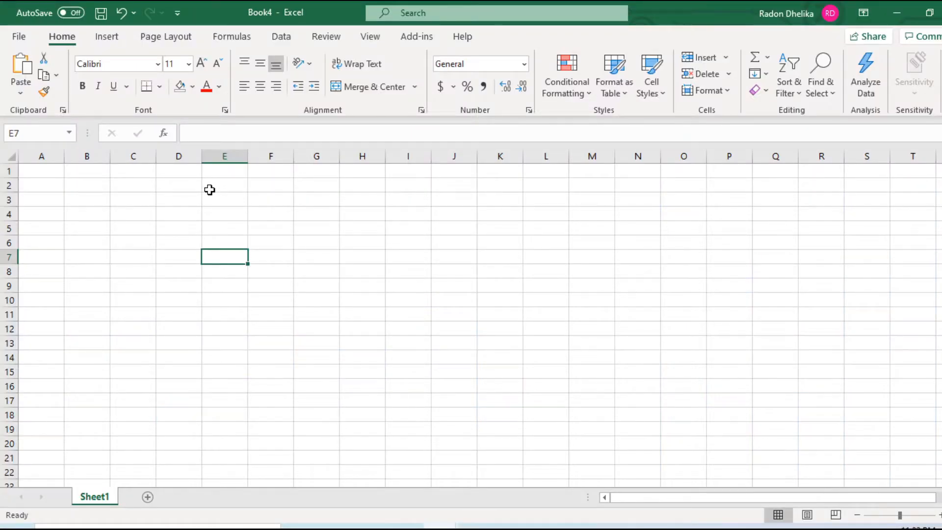
# Paste the copied picture of the v(t) equation and place it across columns E to L, rows 2 to 9
pyautogui.hotkey('ctrl', 'v')
pyautogui.moveTo(424, 307); pyautogui.dragTo(430, 243)
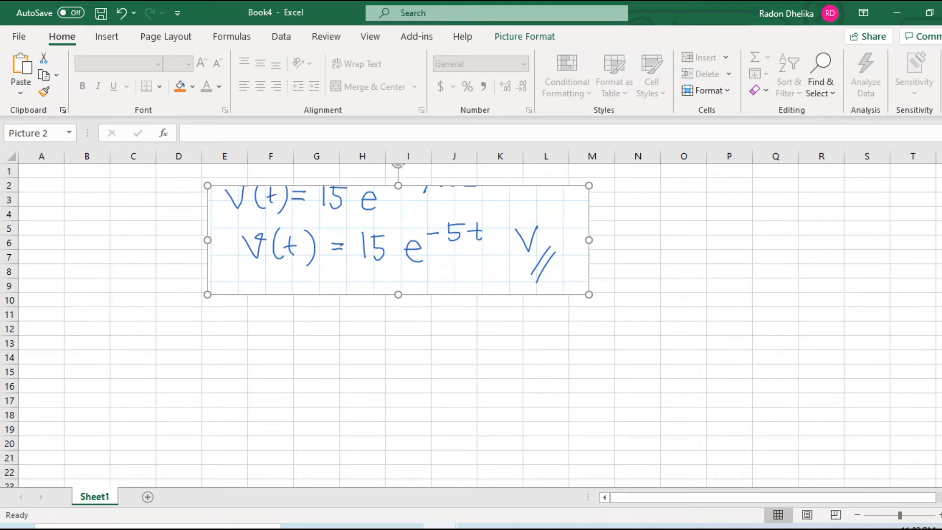
pyautogui.click(616, 527)
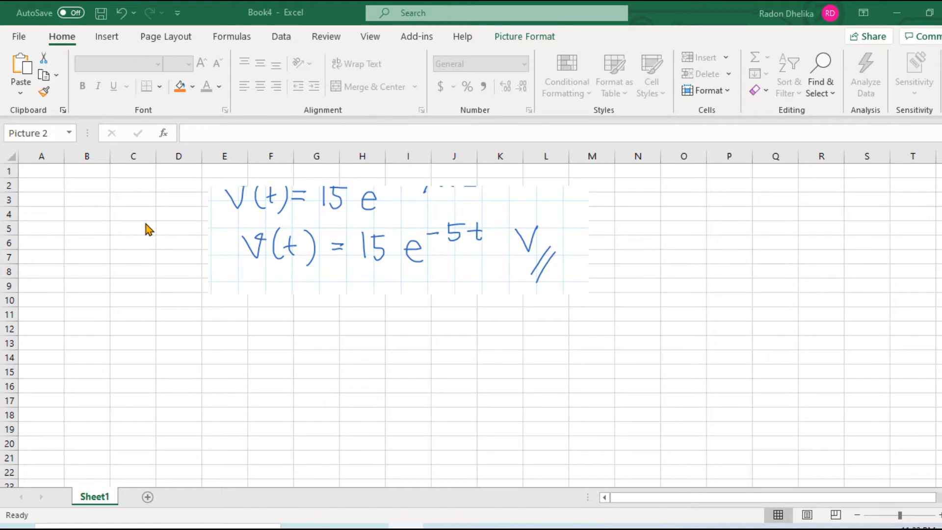
# Enter the column headers t in A1 and V in B1
pyautogui.click(40, 174)
pyautogui.write('t')
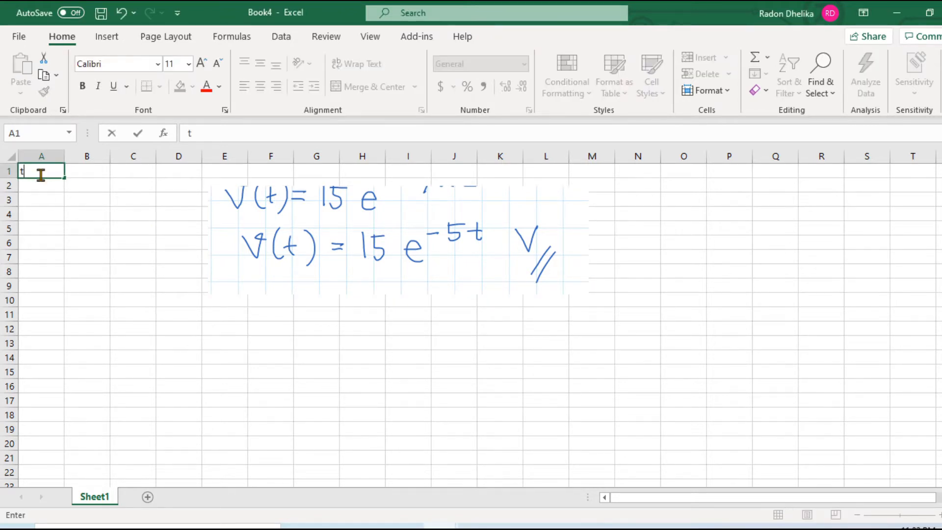
pyautogui.press('Right')
pyautogui.write('V')
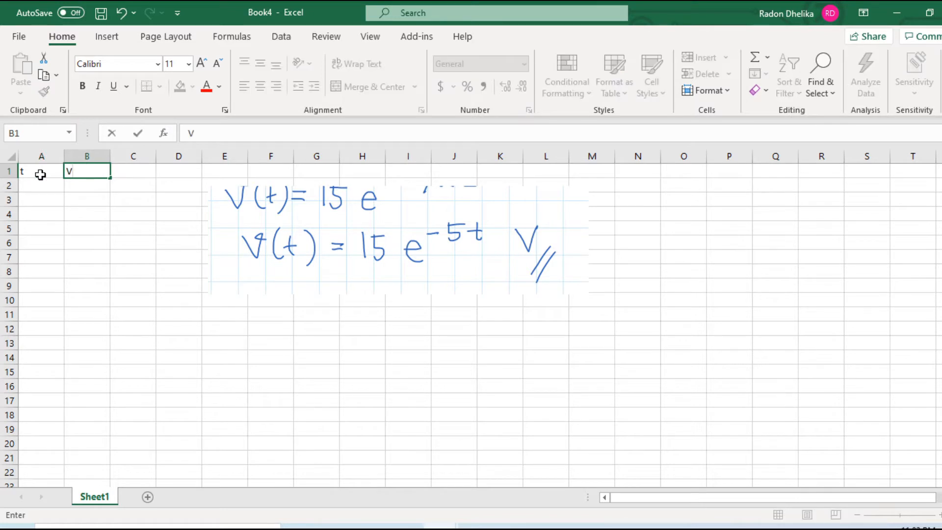
pyautogui.press('Return')
# Fill the t column from A2 to A102 with values from 0 to 1 in increments of 0.01
pyautogui.click(49, 186)
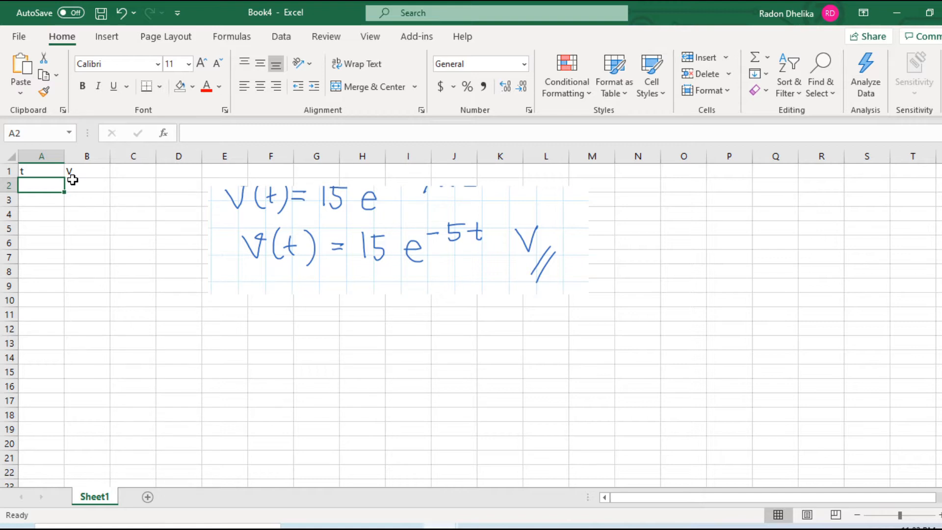
pyautogui.click(406, 527)
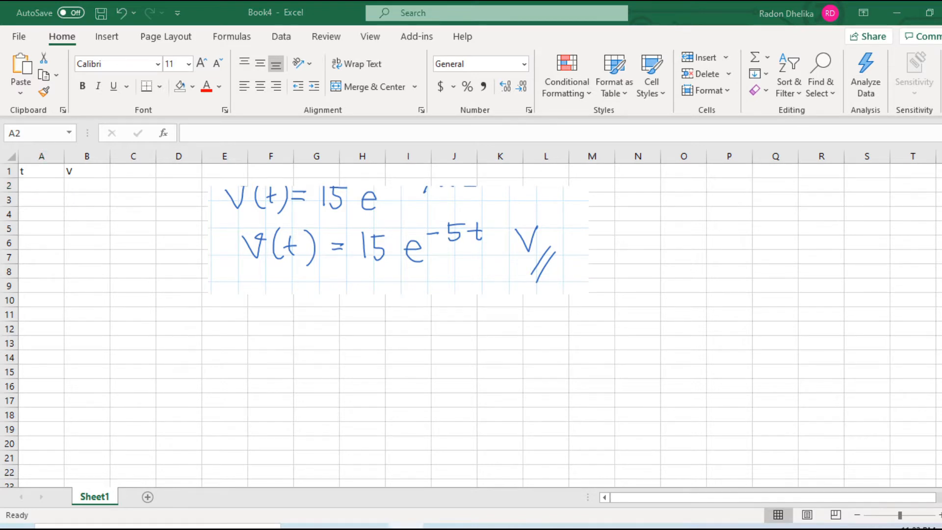
pyautogui.click(53, 188)
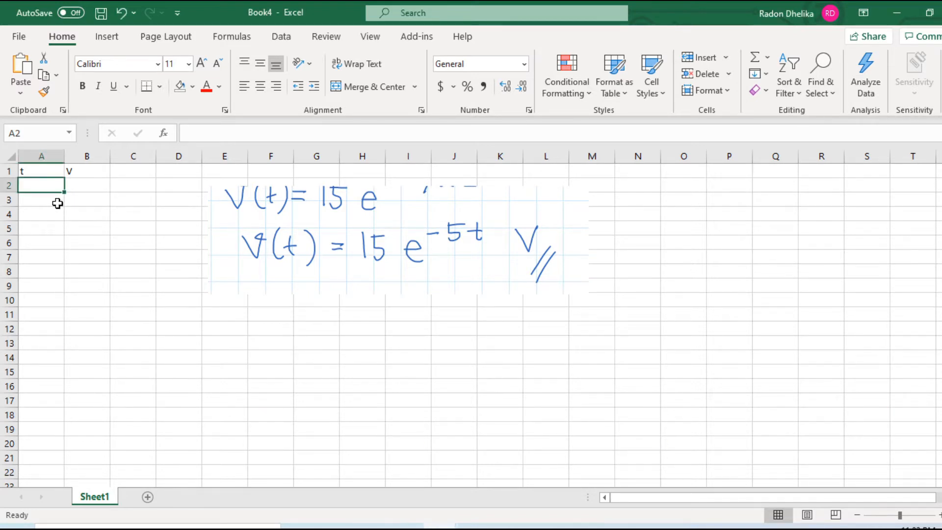
pyautogui.write('0')
pyautogui.press('Return')
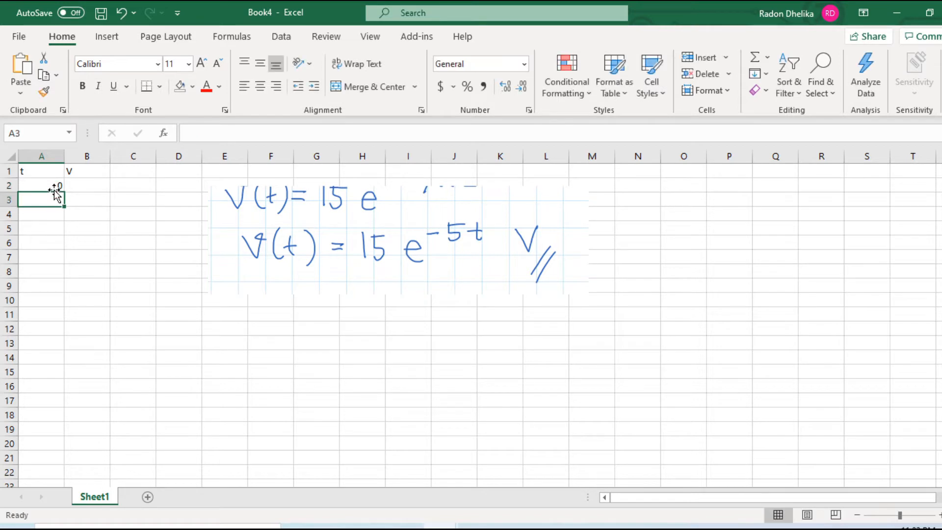
pyautogui.write('0.01')
pyautogui.press('Return')
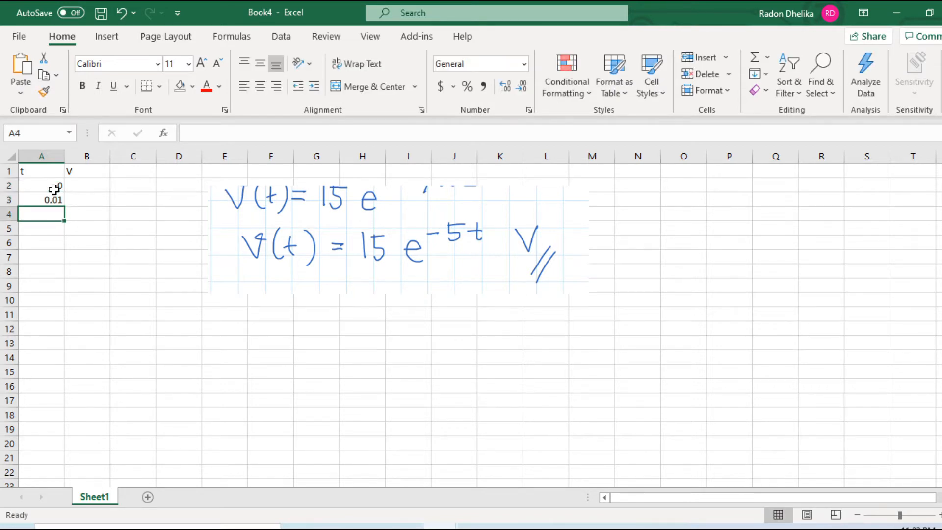
pyautogui.moveTo(54, 190); pyautogui.dragTo(49, 452)
pyautogui.scroll(11, 94, 319)
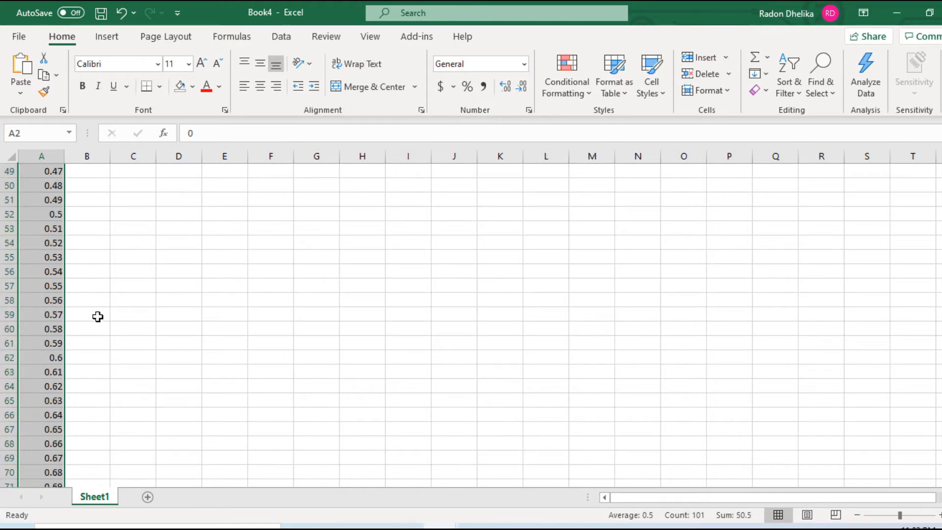
pyautogui.scroll(16, 98, 316)
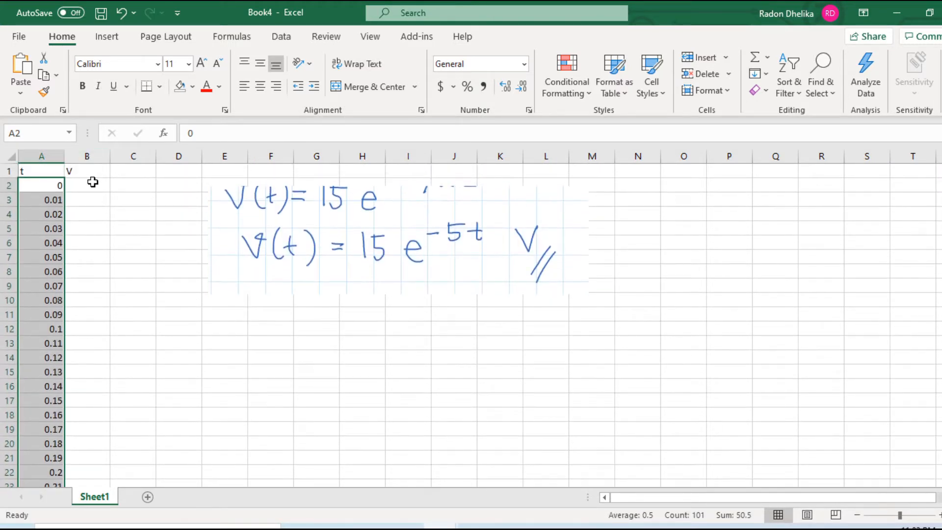
# Enter the formula =15*EXP(-5*A2) in B2 to calculate the voltage
pyautogui.click(93, 183)
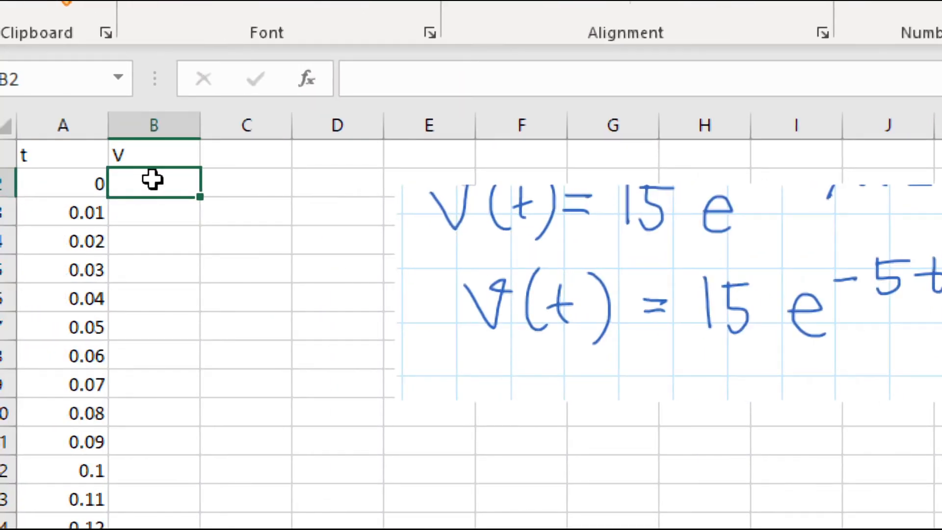
pyautogui.doubleClick(152, 179)
pyautogui.write('=')
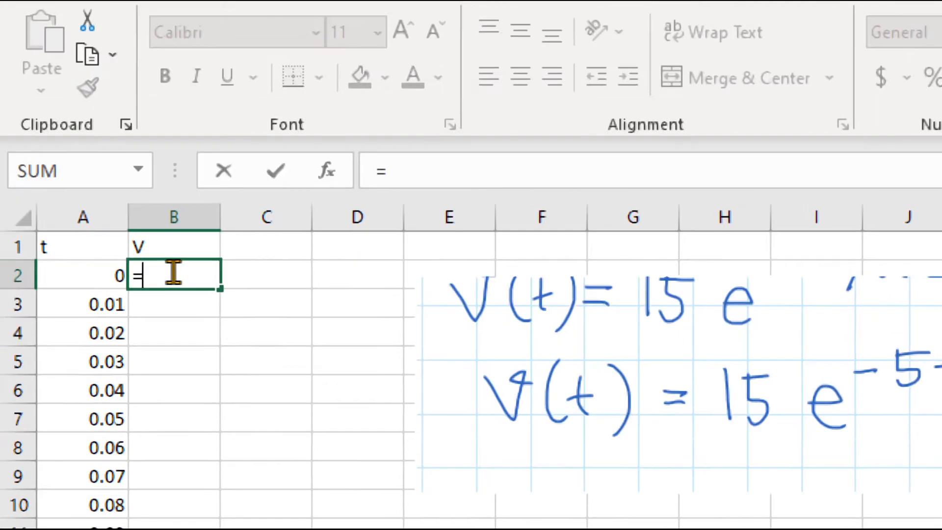
pyautogui.write('15')
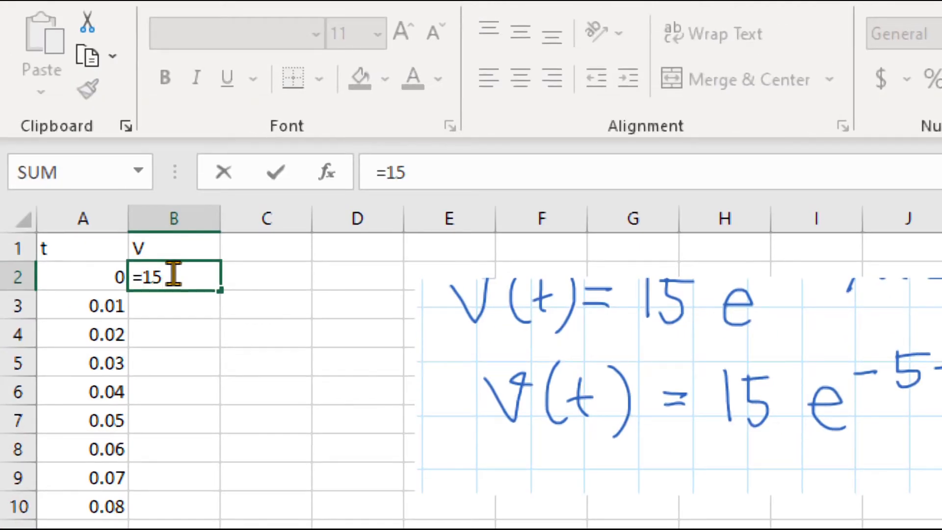
pyautogui.write('*exp')
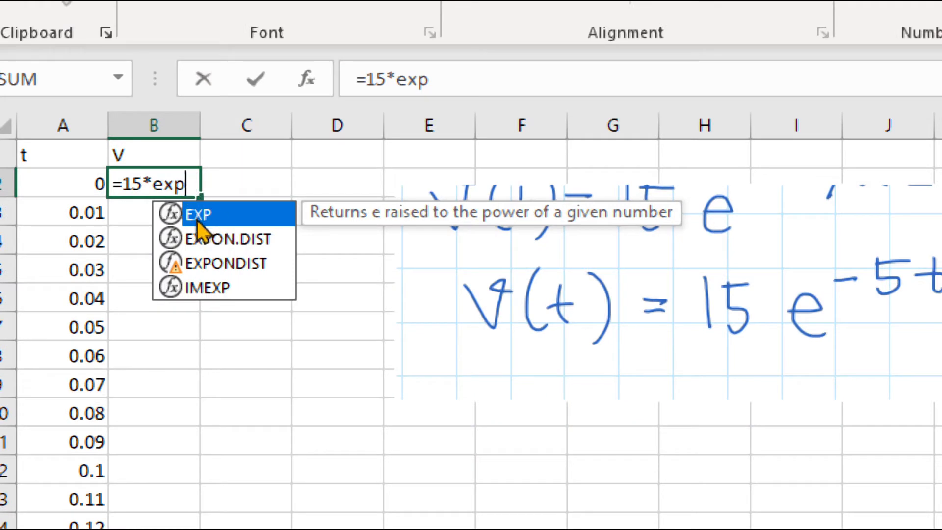
pyautogui.doubleClick(218, 311)
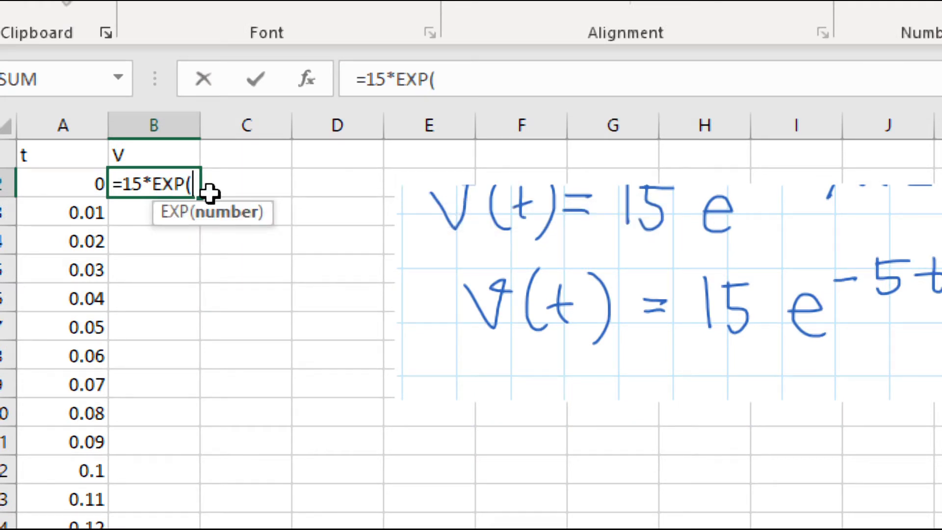
pyautogui.write('-5')
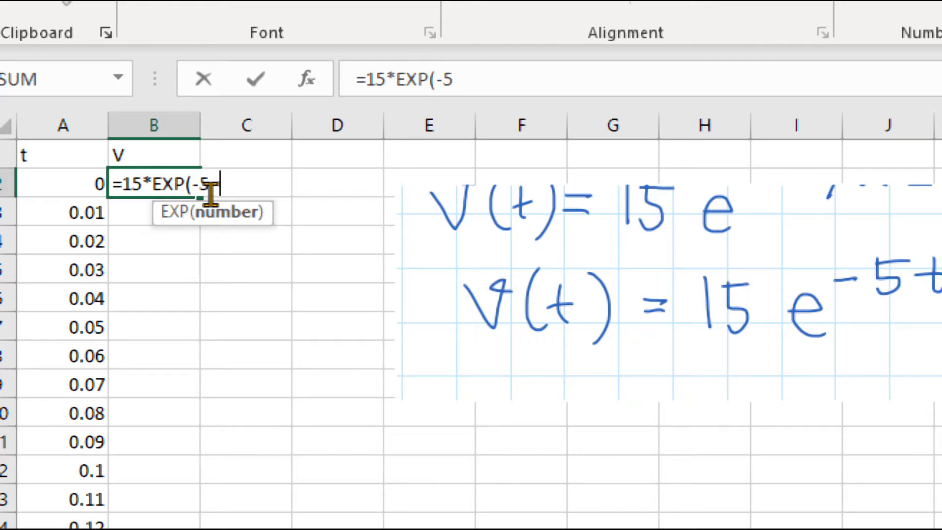
pyautogui.write('*')
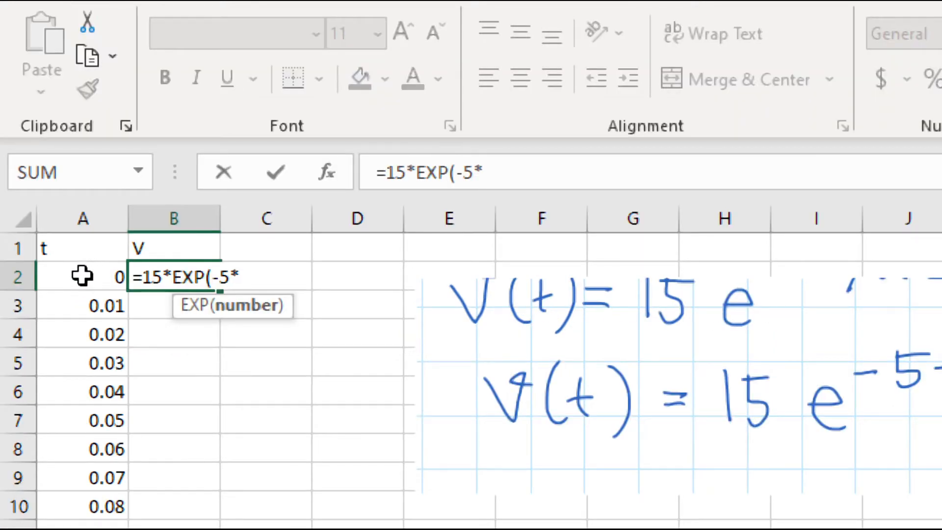
pyautogui.click(82, 276)
pyautogui.write(')')
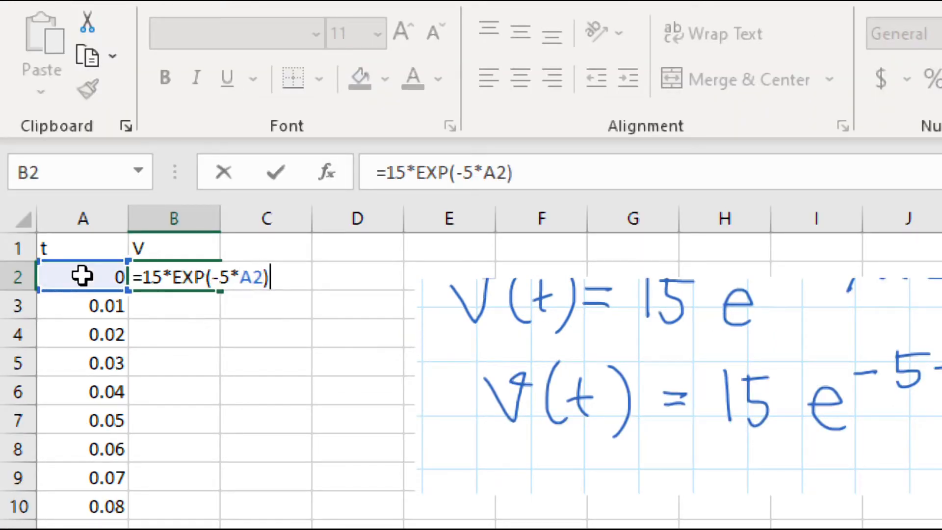
pyautogui.press('Return')
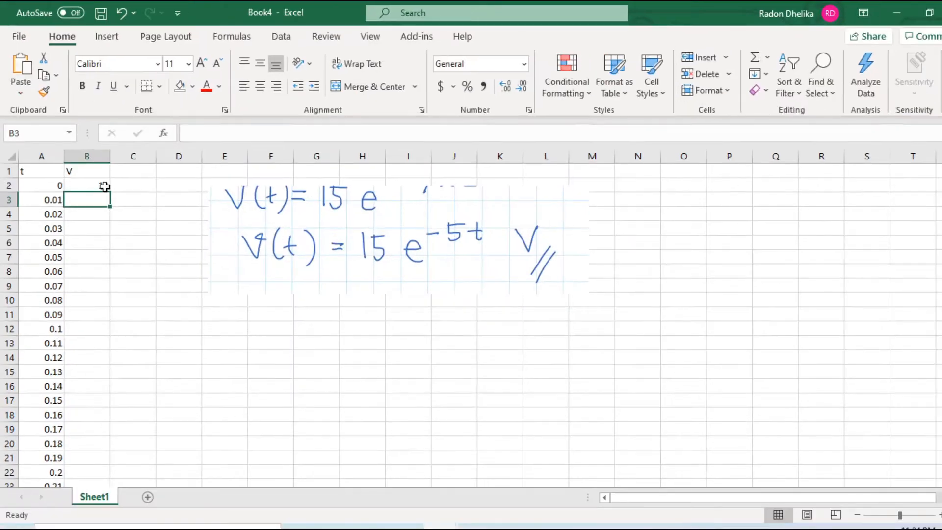
# Copy the B2 voltage formula down the V column to the last time value in row 102
pyautogui.click(203, 277)
pyautogui.moveTo(112, 194); pyautogui.dragTo(90, 461)
pyautogui.scroll(20, 128, 279)
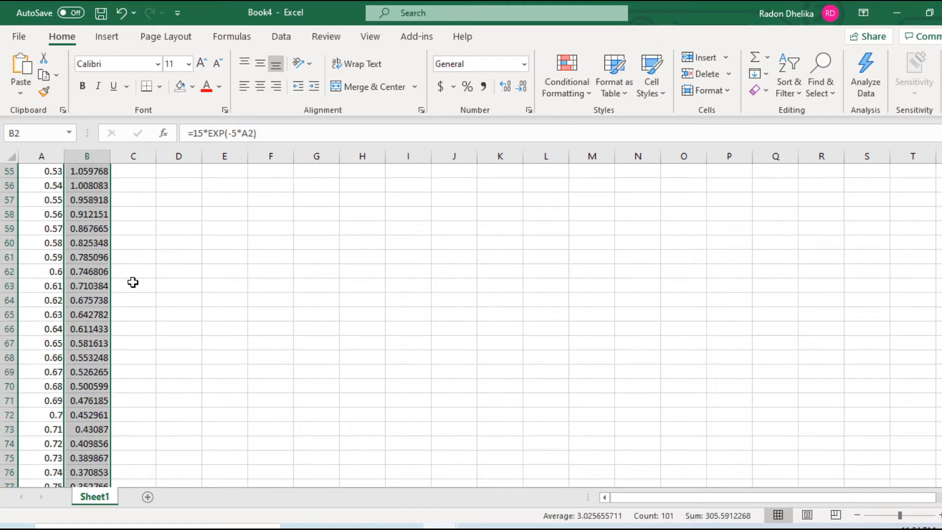
pyautogui.scroll(2, 146, 283)
pyautogui.click(159, 253)
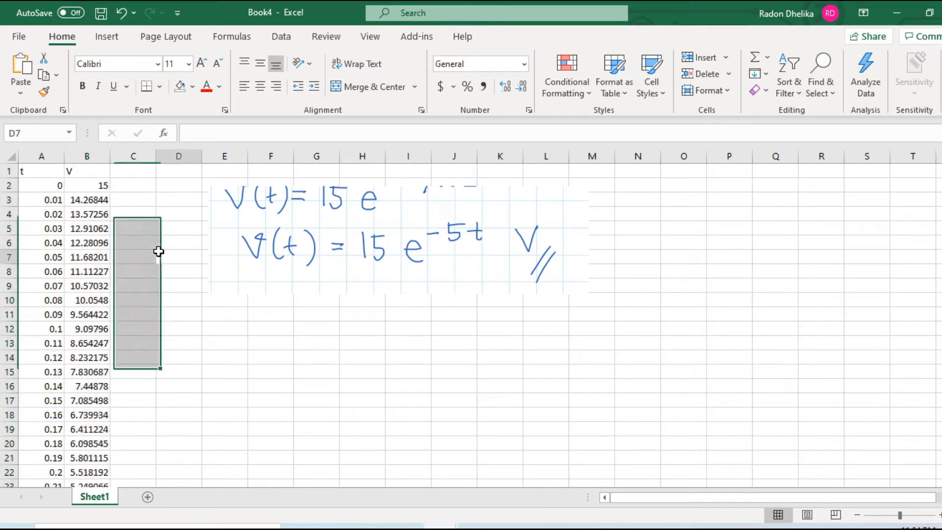
# Insert a scatter chart with smooth lines and no markers from columns A and B
pyautogui.moveTo(44, 155); pyautogui.dragTo(69, 156)
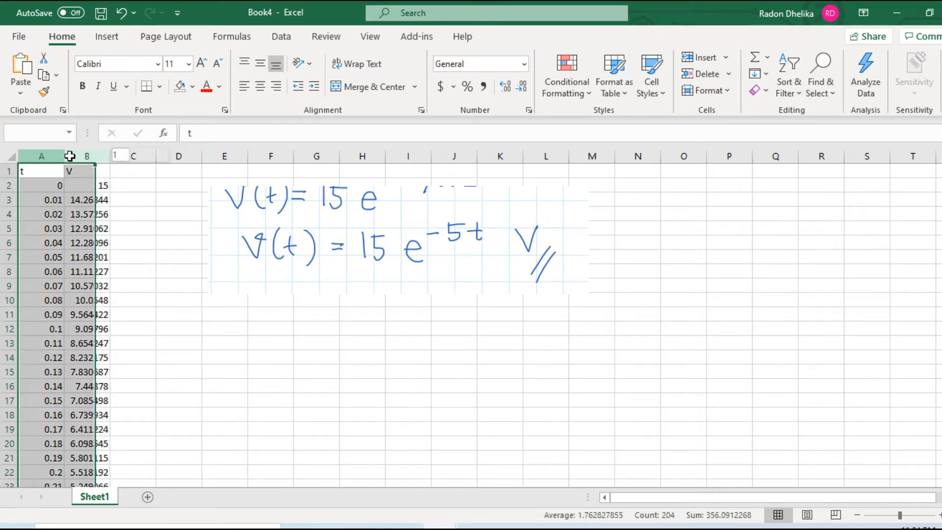
pyautogui.click(107, 37)
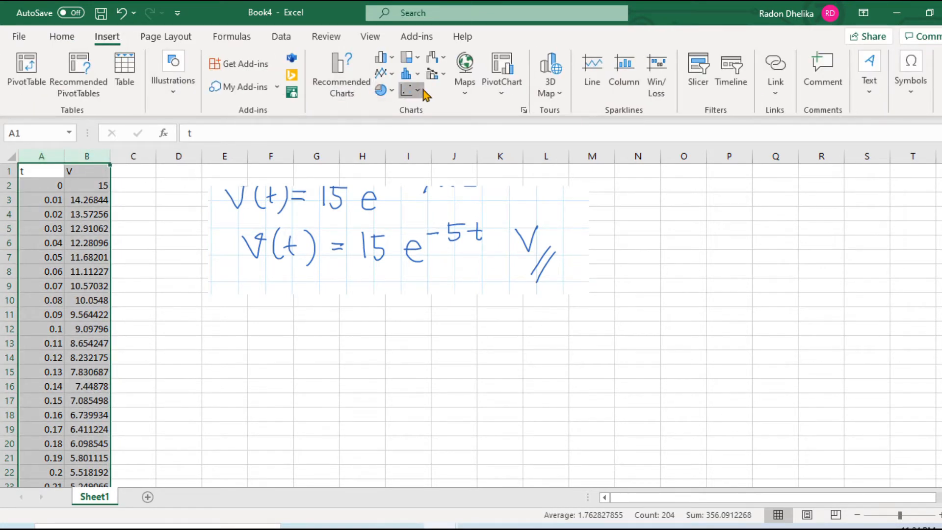
pyautogui.click(421, 90)
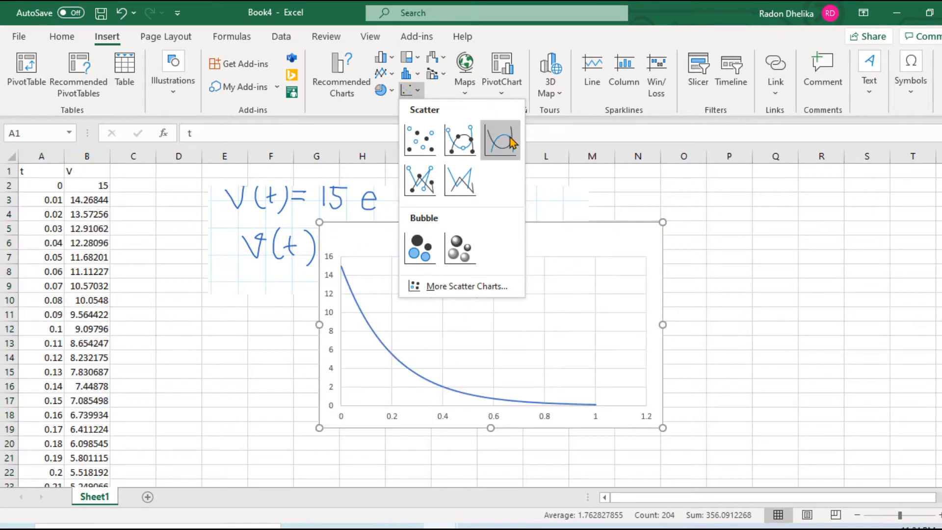
pyautogui.click(510, 142)
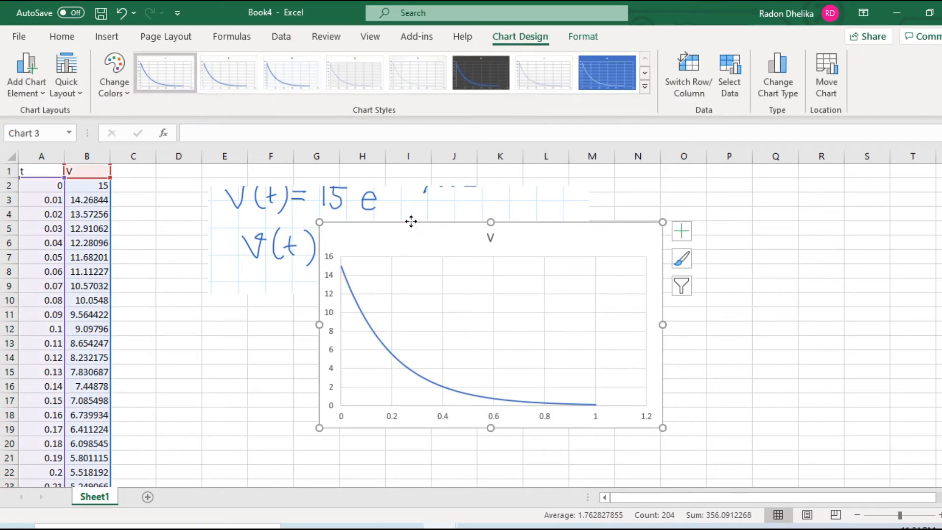
# Move the chart closer to the data, across columns D to K and below row 4
pyautogui.moveTo(411, 221); pyautogui.dragTo(245, 231)
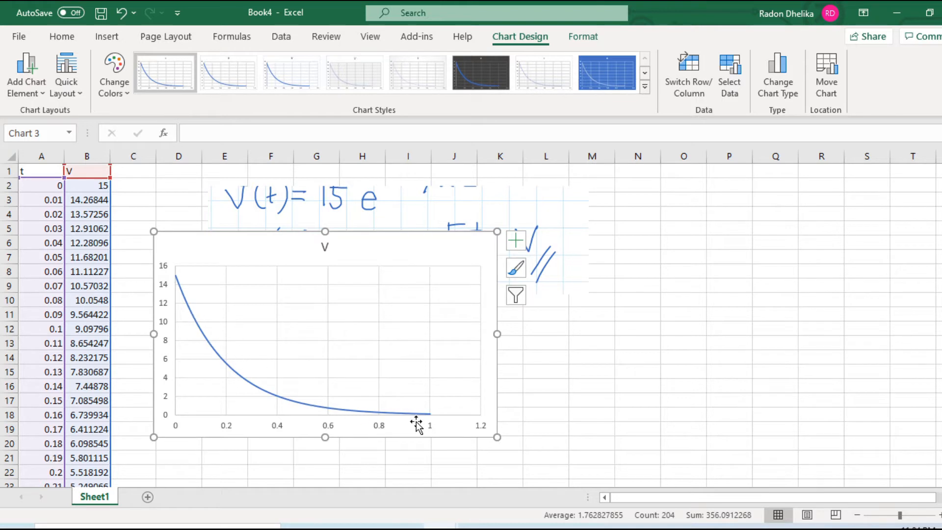
pyautogui.moveTo(435, 425)
pyautogui.moveTo(204, 245); pyautogui.dragTo(219, 244)
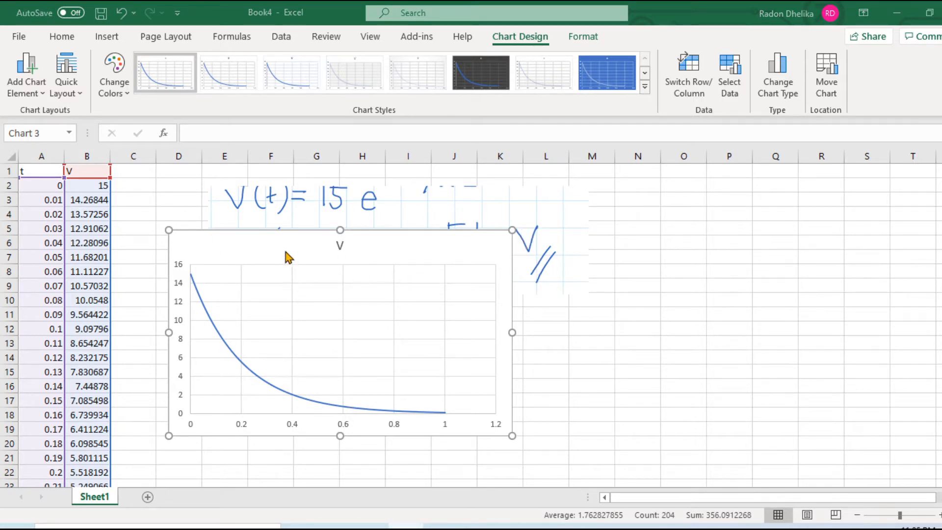
# Enter the header V2 in C1 for a second voltage column
pyautogui.click(131, 189)
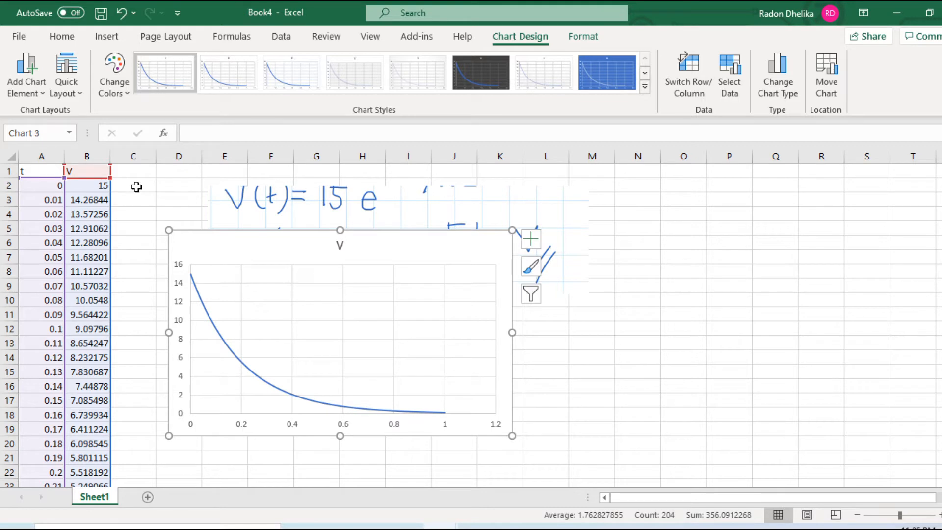
pyautogui.click(136, 187)
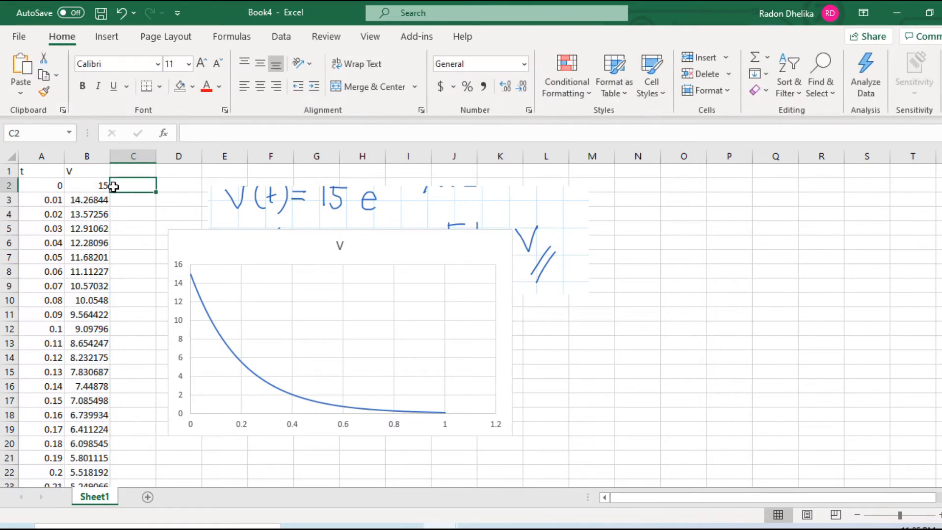
pyautogui.click(132, 171)
pyautogui.write('V2')
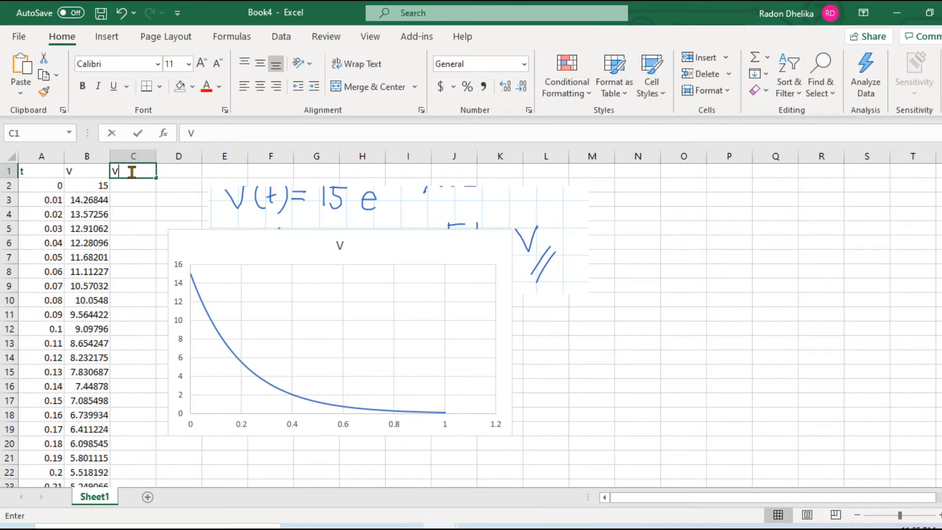
pyautogui.press('Return')
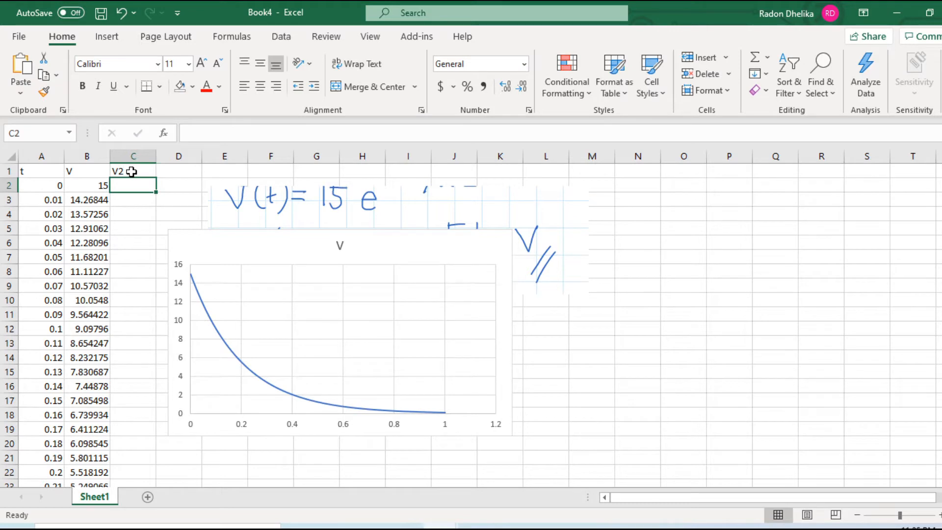
# Copy the B2 voltage formula into C2 and change its exponent coefficient to -2, giving =15*EXP(-2*A2)
pyautogui.click(99, 185)
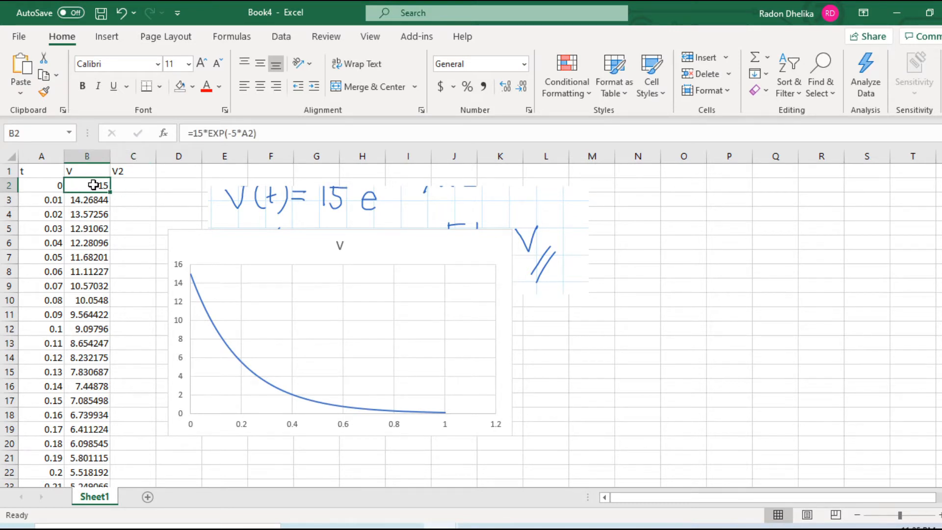
pyautogui.hotkey('ctrl', 'c')
pyautogui.click(130, 184)
pyautogui.hotkey('ctrl', 'v')
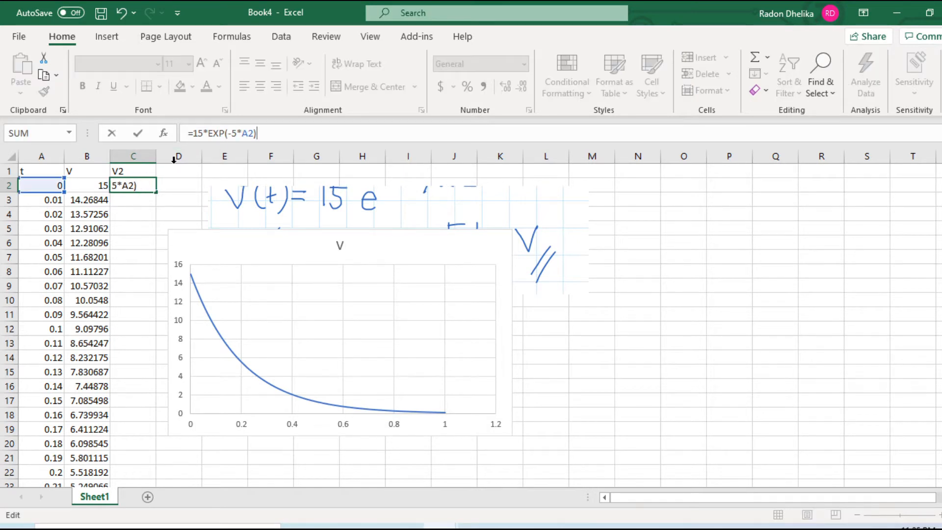
pyautogui.click(238, 132)
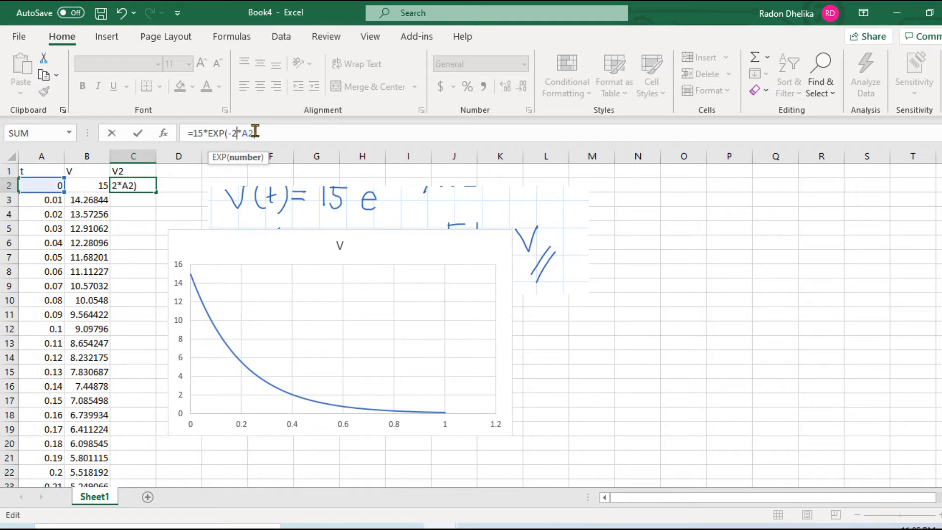
pyautogui.press('Return')
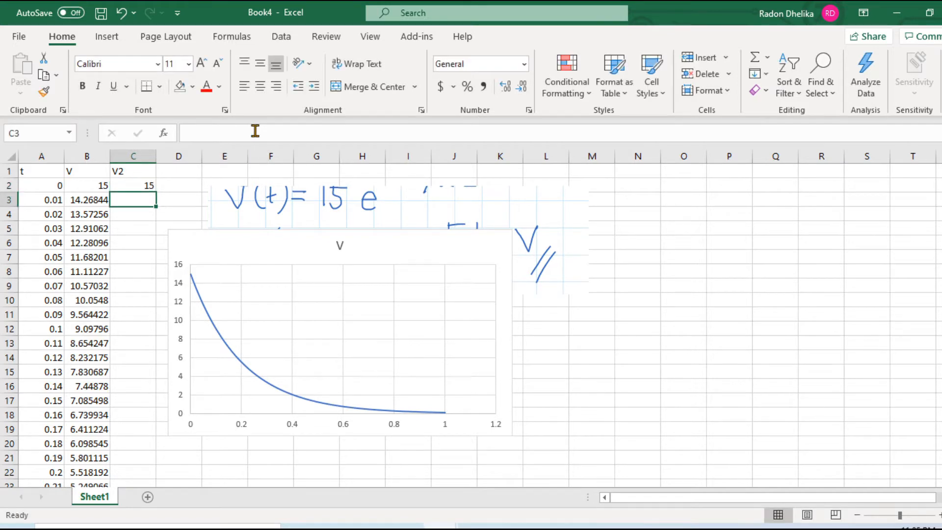
# Fill the C2 formula down the V2 column to row 102
pyautogui.click(139, 183)
pyautogui.moveTo(158, 193); pyautogui.dragTo(141, 456)
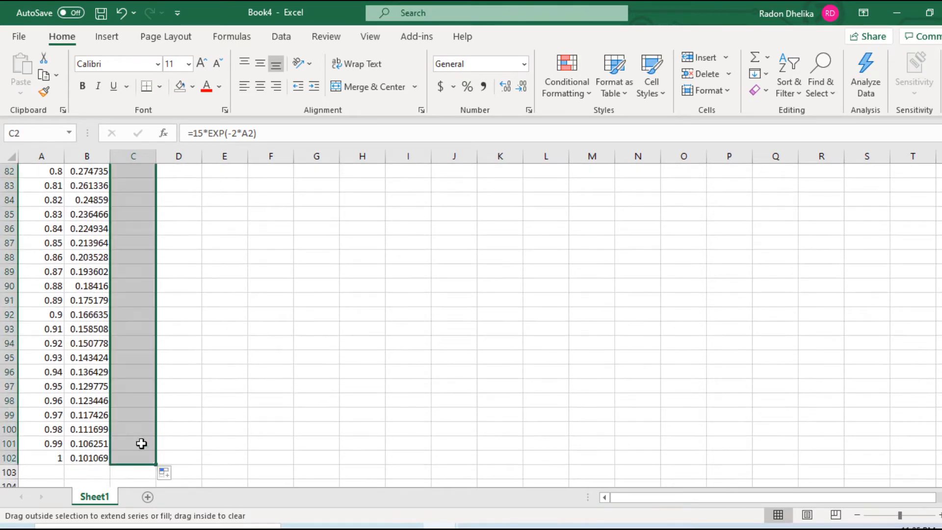
pyautogui.scroll(20, 169, 297)
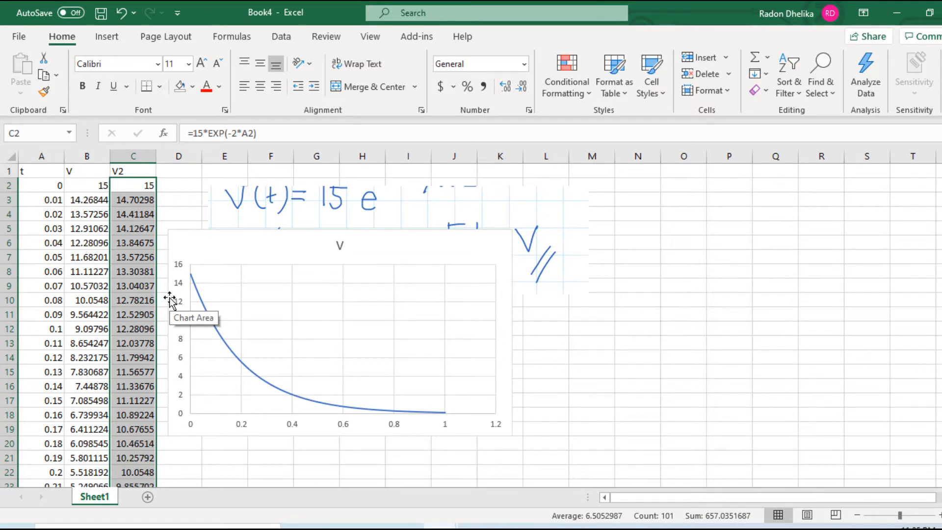
pyautogui.click(178, 203)
# Add a new series to the chart's data, named "tau = 0.5", with A2:A102 as its X values
pyautogui.click(213, 328)
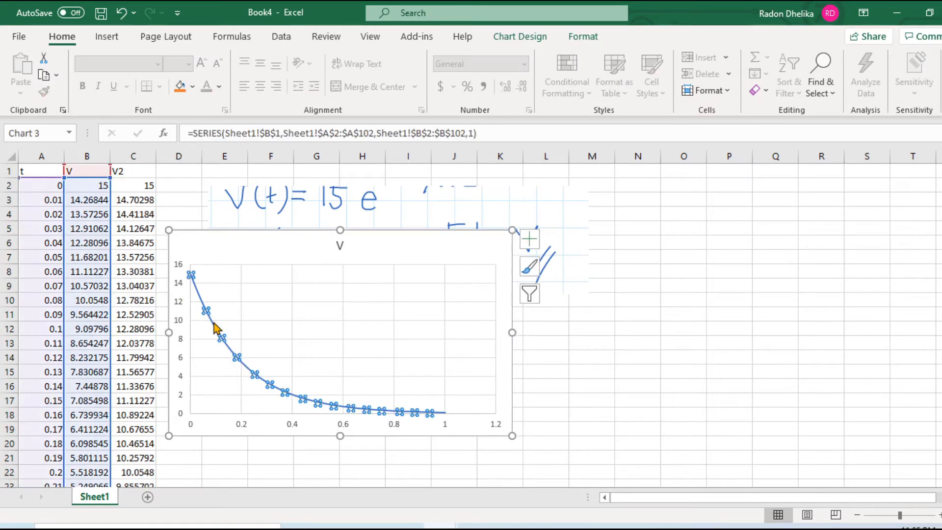
pyautogui.rightClick(214, 328)
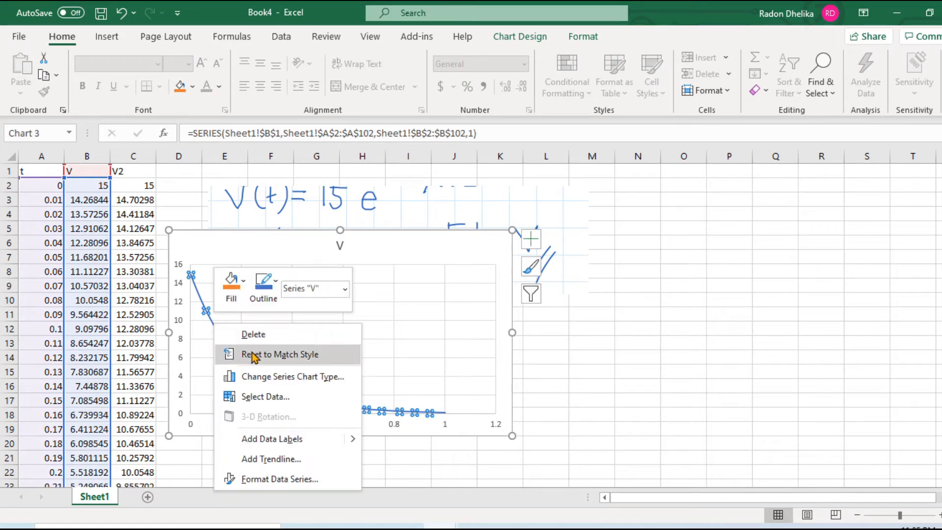
pyautogui.click(278, 398)
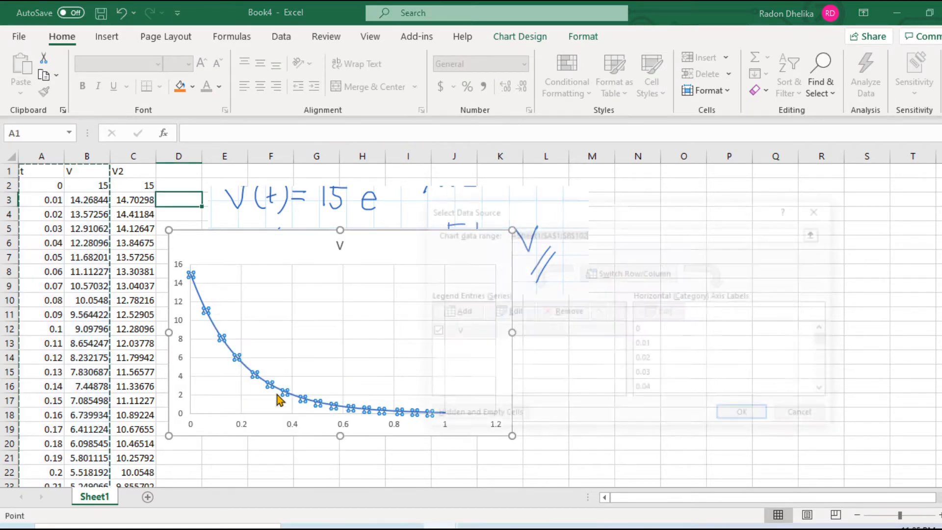
pyautogui.click(469, 331)
pyautogui.click(459, 314)
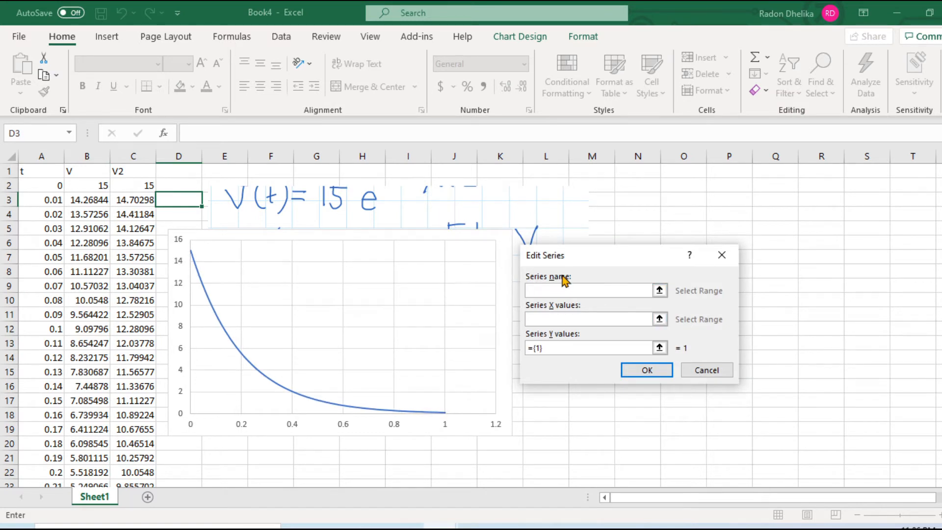
pyautogui.write('tau = 0.5')
pyautogui.click(564, 319)
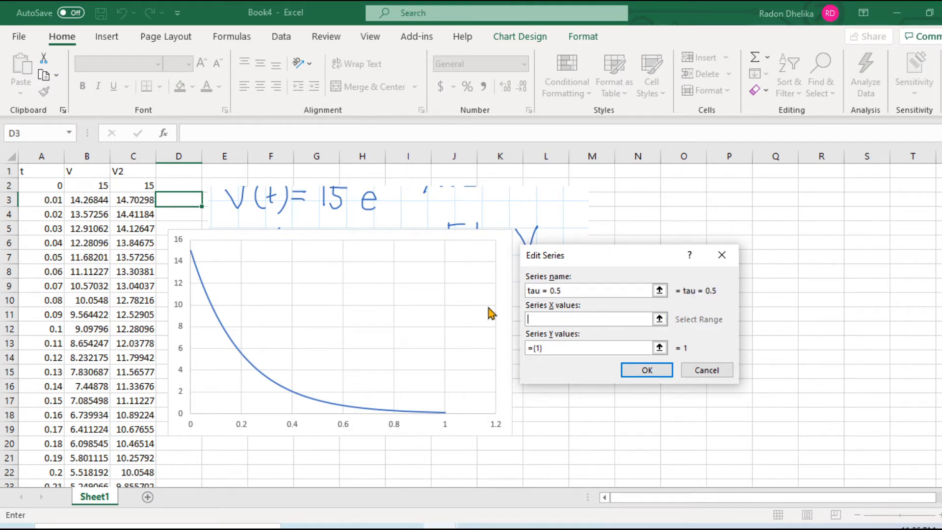
pyautogui.moveTo(46, 185); pyautogui.dragTo(37, 473)
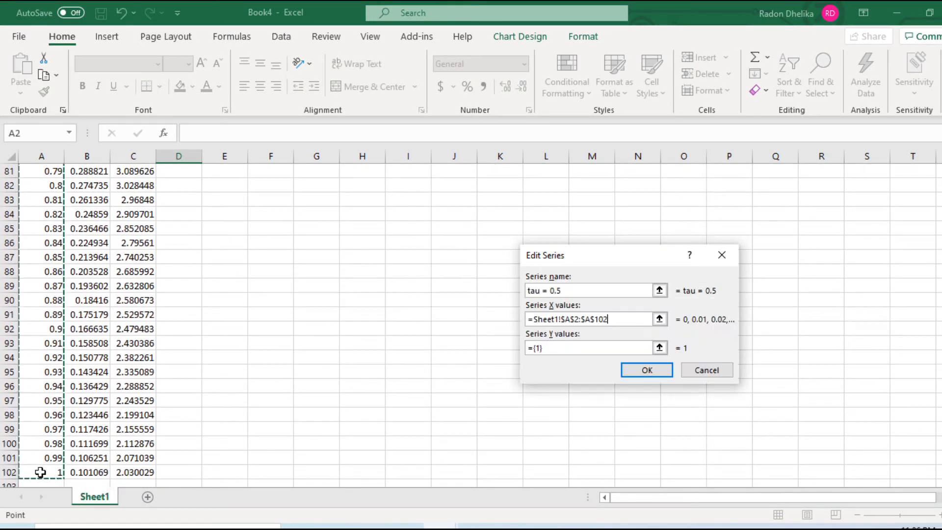
# Set the new series' Y values to C2:C102 and accept the series
pyautogui.click(573, 347)
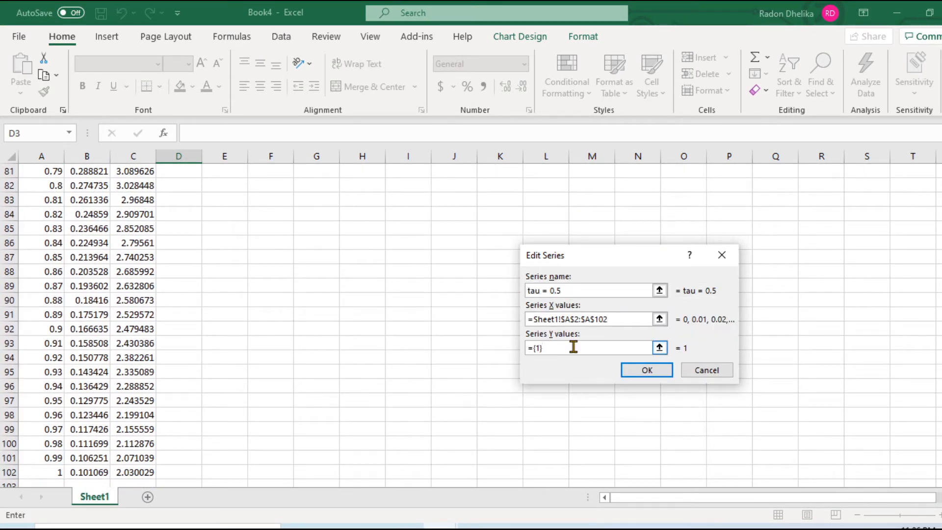
pyautogui.press('BackSpace')
pyautogui.press('BackSpace')
pyautogui.press('BackSpace')
pyautogui.scroll(13, 267, 319)
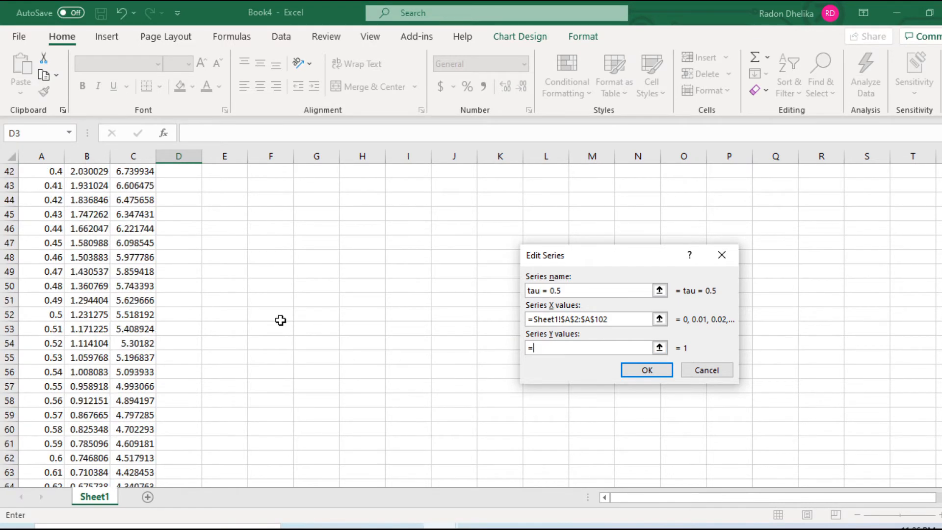
pyautogui.scroll(14, 280, 320)
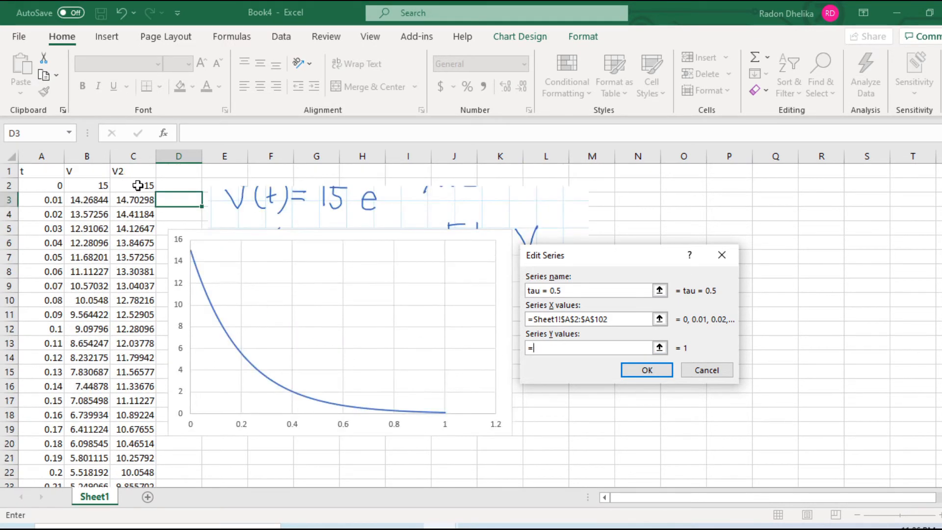
pyautogui.moveTo(138, 185); pyautogui.dragTo(140, 461)
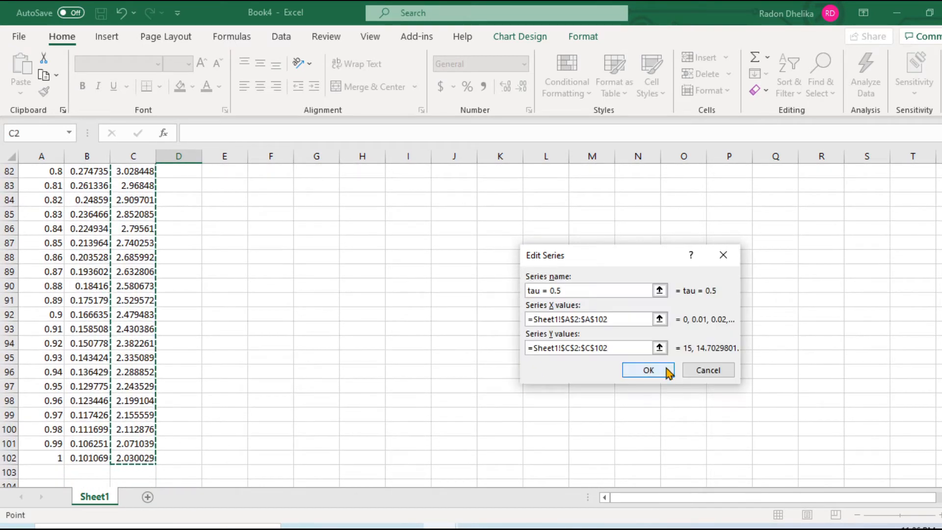
pyautogui.click(647, 370)
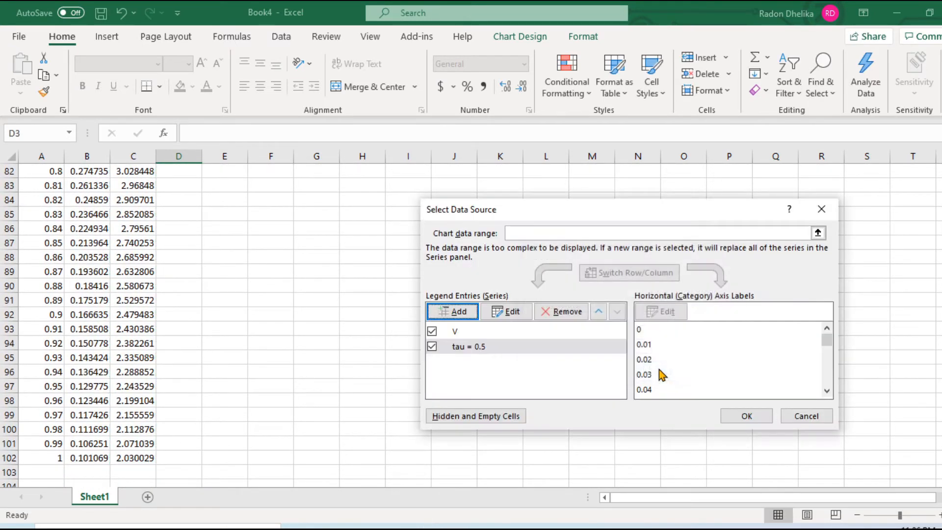
# Rename the chart's original V series as "tau=0.2" and apply the chart data changes
pyautogui.click(462, 332)
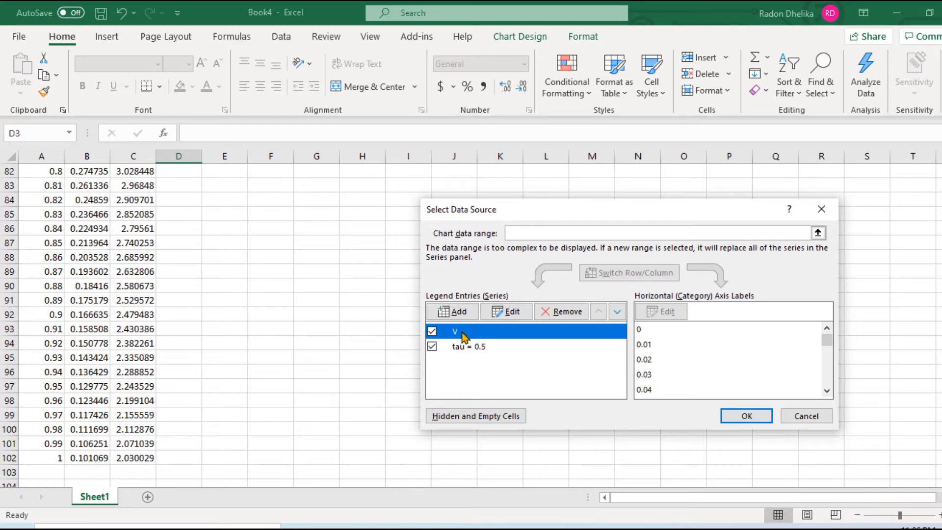
pyautogui.click(509, 314)
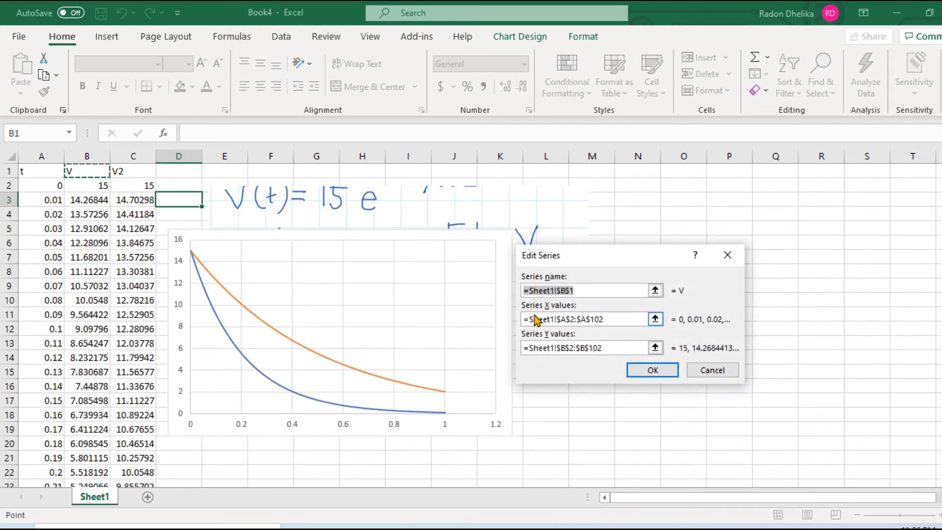
pyautogui.press('BackSpace')
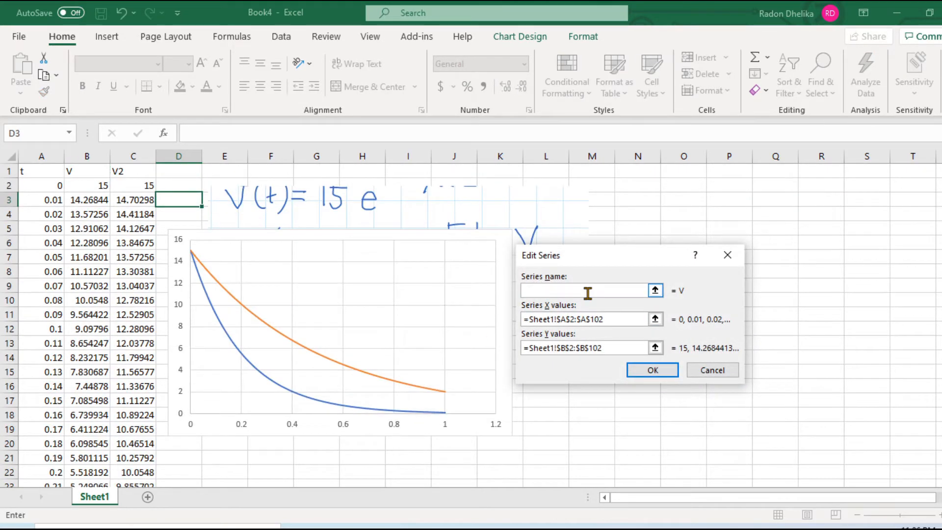
pyautogui.write('tau=0.2')
pyautogui.press('Return')
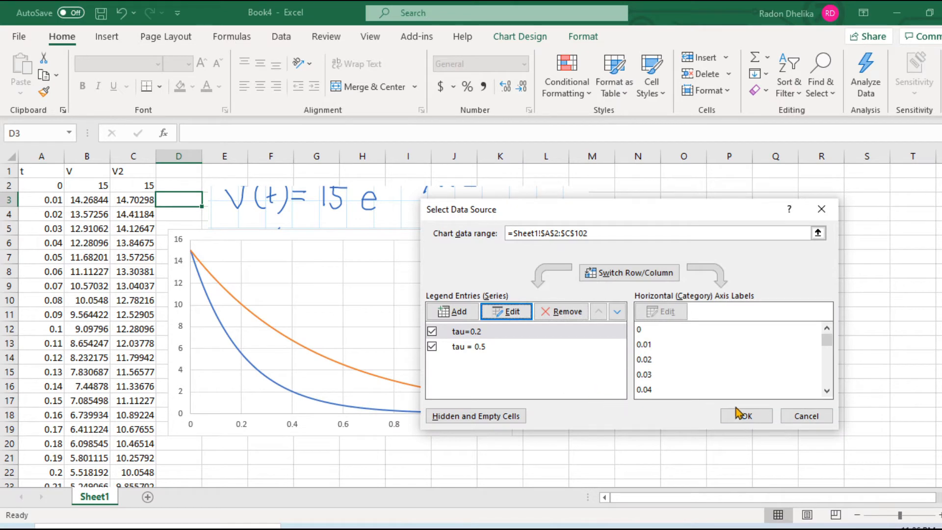
pyautogui.click(746, 417)
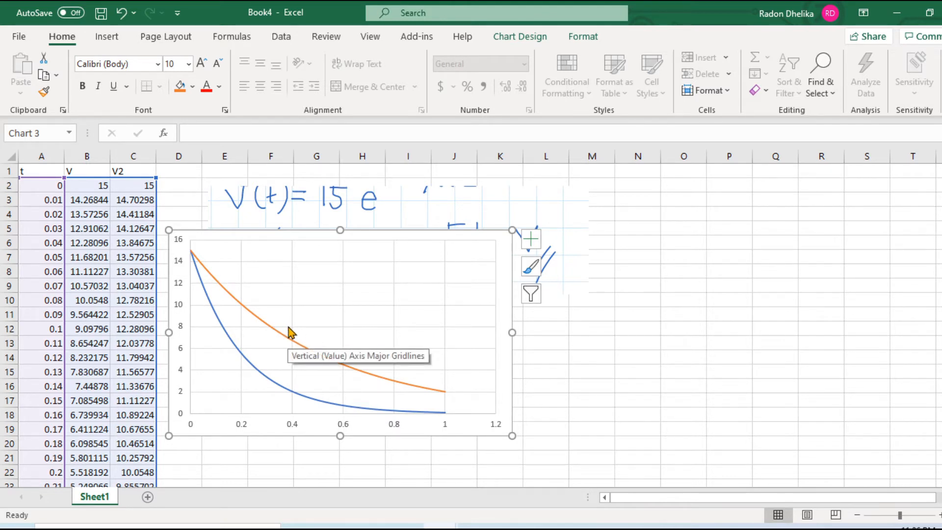
pyautogui.click(608, 354)
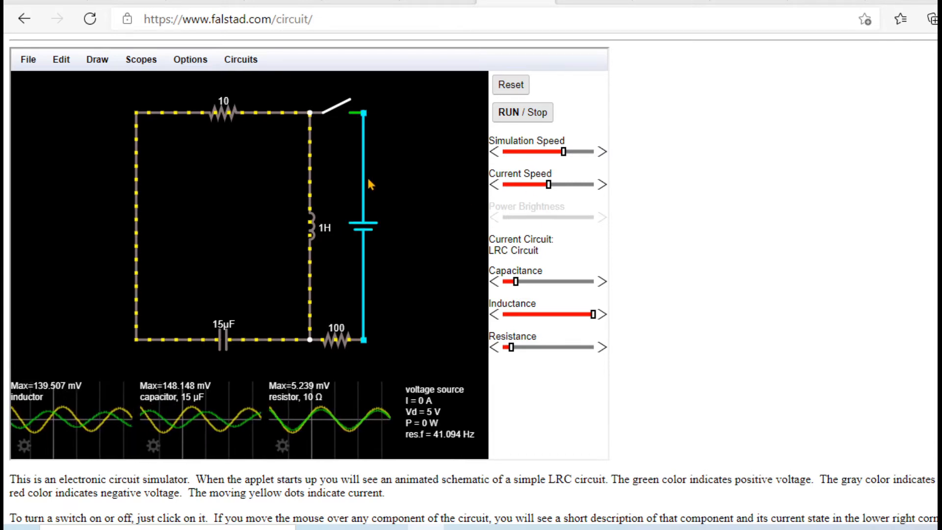
# In the Falstad circuit simulator, replace the LRC example with a blank circuit
pyautogui.click(243, 64)
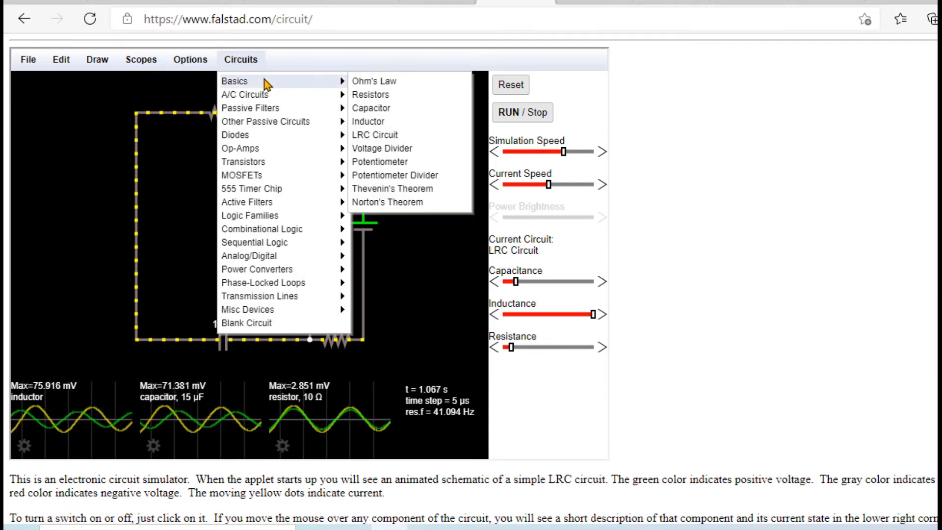
pyautogui.moveTo(269, 316)
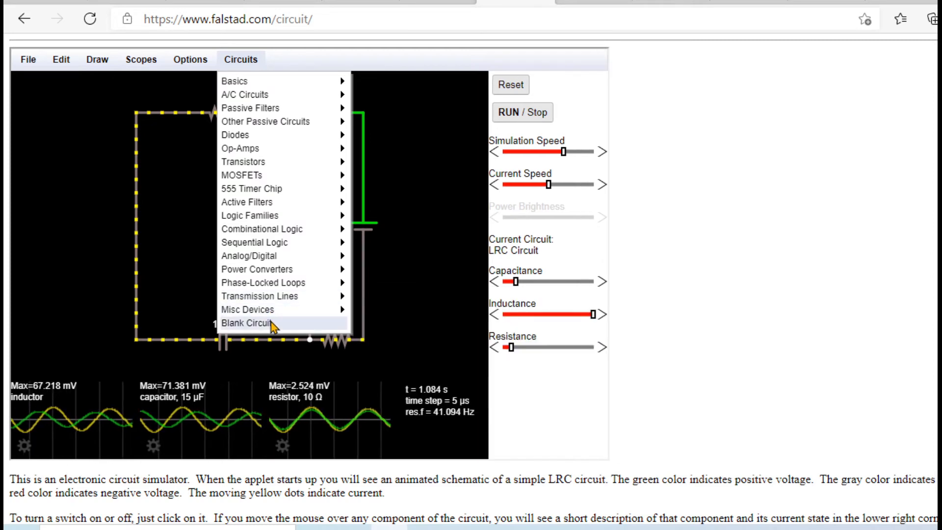
pyautogui.click(271, 323)
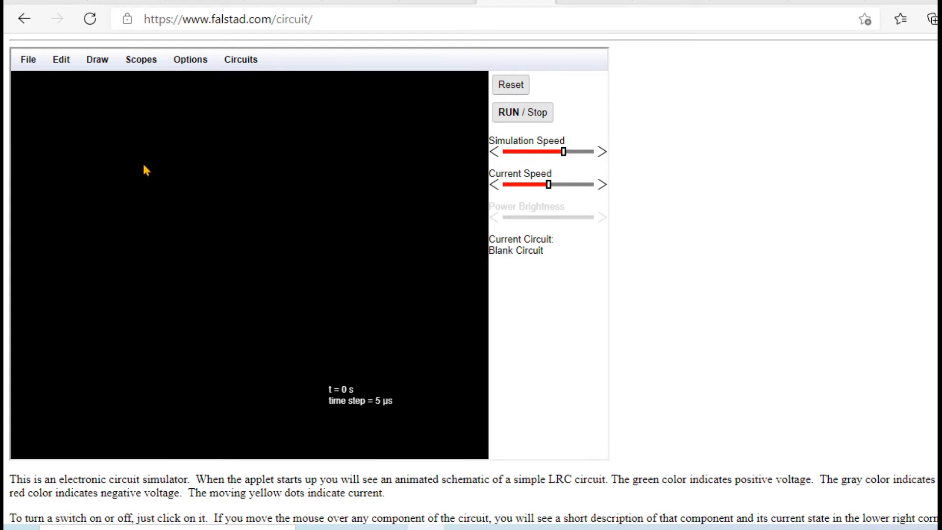
# Draw a vertical two-terminal voltage source in the upper left area of the circuit canvas
pyautogui.click(105, 69)
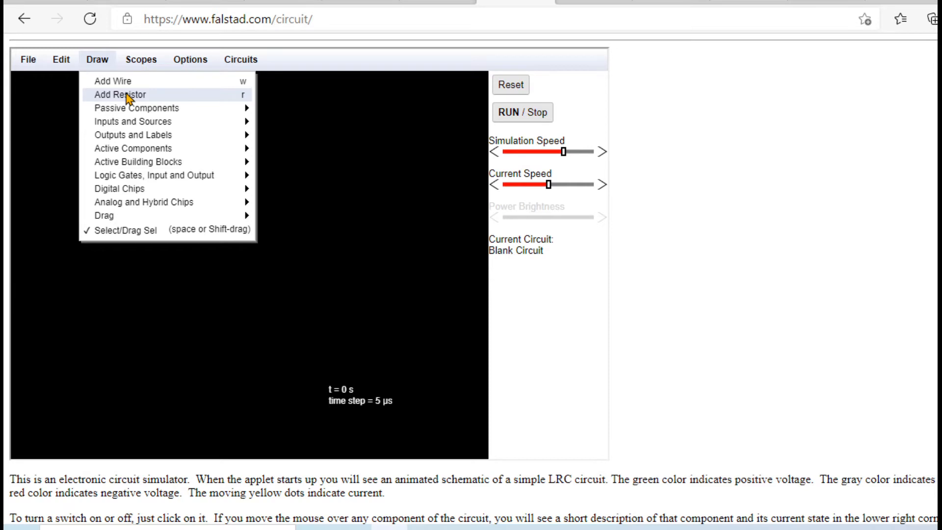
pyautogui.moveTo(154, 124)
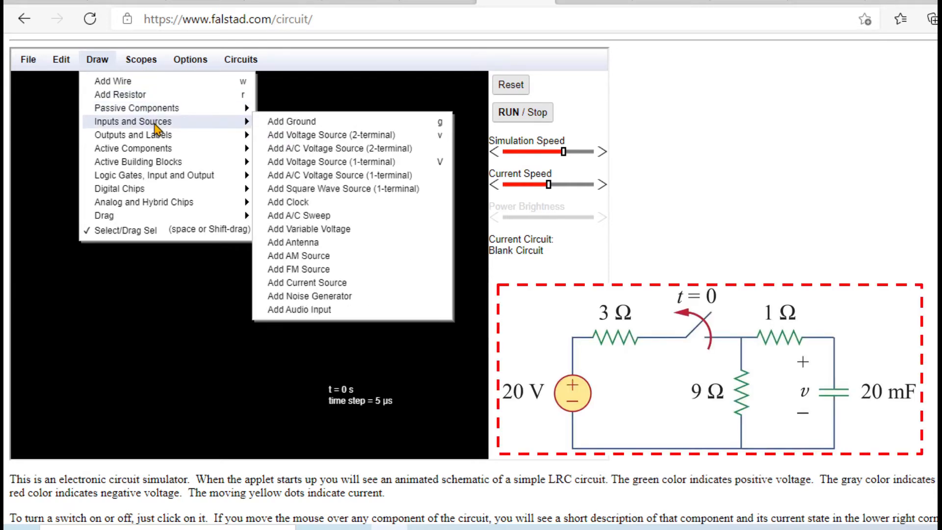
pyautogui.click(304, 138)
pyautogui.moveTo(97, 189)
pyautogui.mouseDown()
pyautogui.moveTo(102, 240)
pyautogui.moveTo(141, 178)
pyautogui.moveTo(101, 138)
pyautogui.mouseUp()
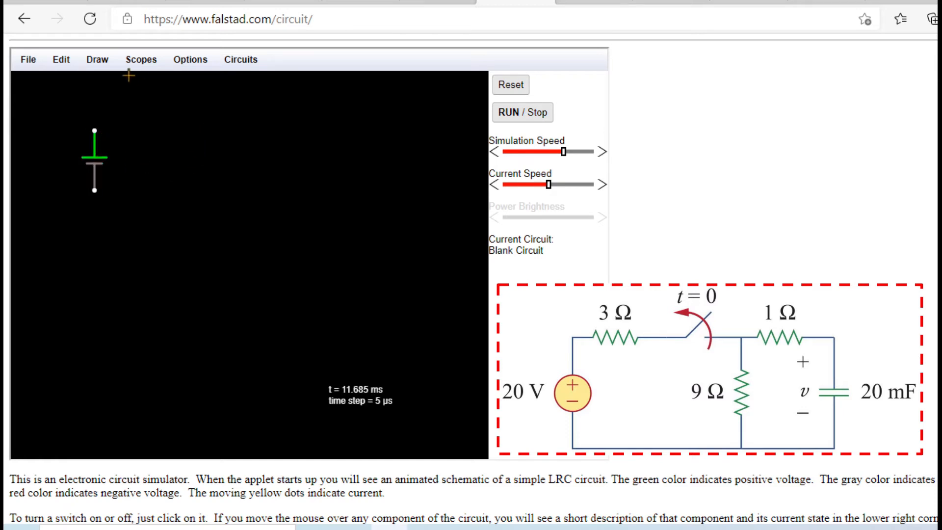
# Draw three resistors: a horizontal one beside the source, a vertical one for the middle branch, and a horizontal one beyond it
pyautogui.click(97, 59)
pyautogui.click(120, 81)
pyautogui.moveTo(118, 107); pyautogui.dragTo(174, 113)
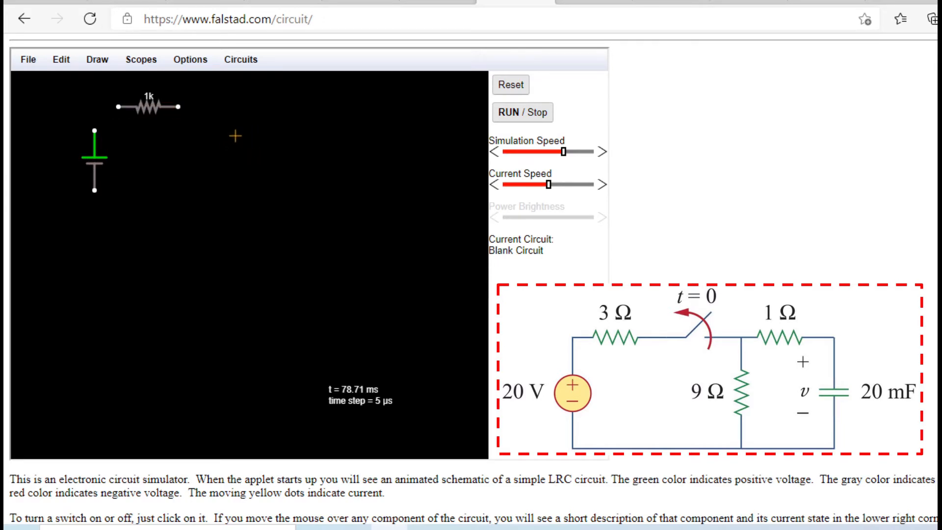
pyautogui.moveTo(251, 131); pyautogui.dragTo(250, 201)
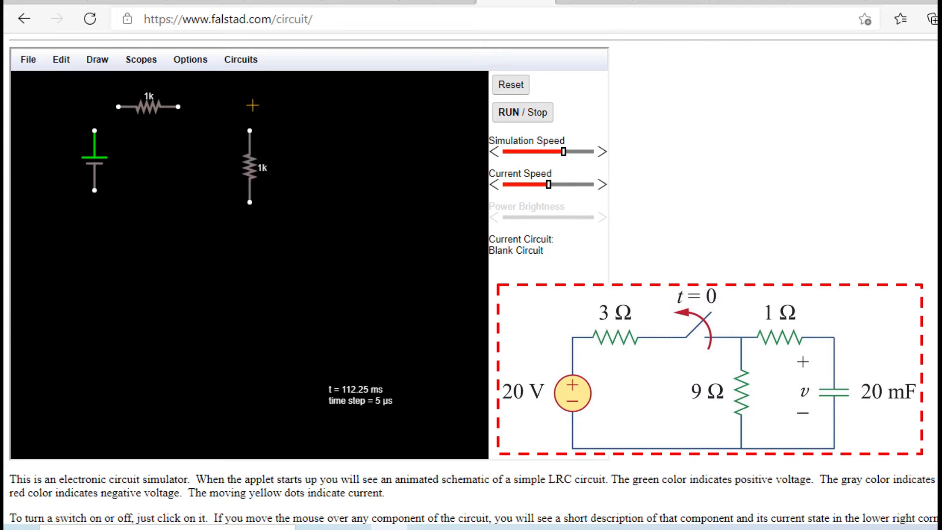
pyautogui.moveTo(265, 108); pyautogui.dragTo(345, 107)
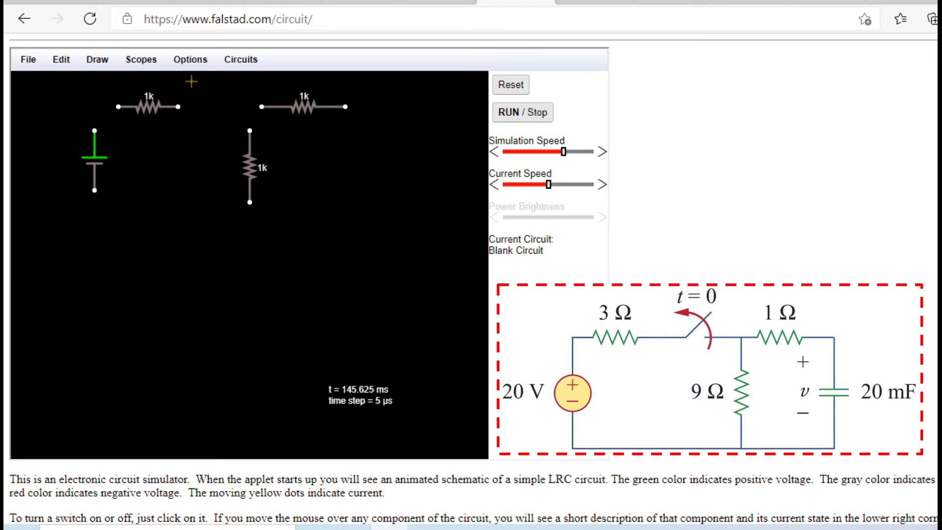
# Draw a vertical non-polarized capacitor as the circuit's outer branch, beyond the second horizontal resistor
pyautogui.click(102, 66)
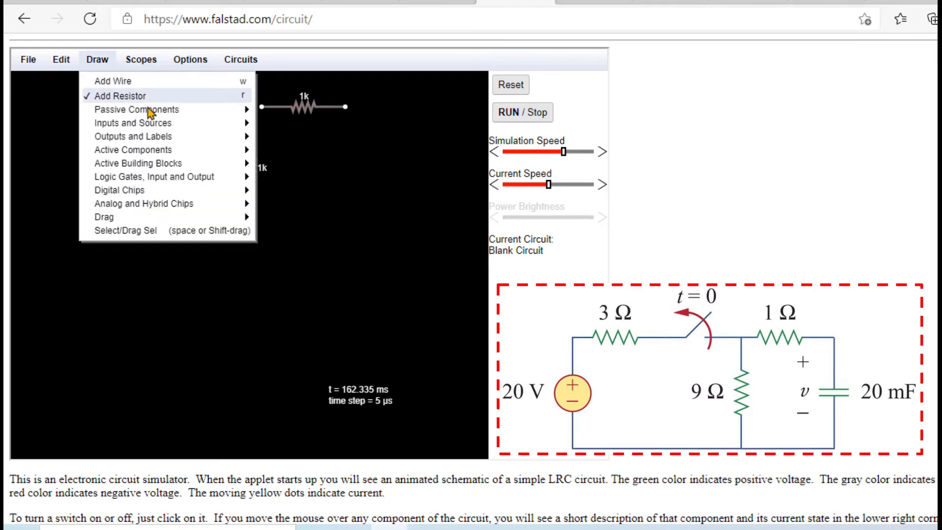
pyautogui.moveTo(150, 110)
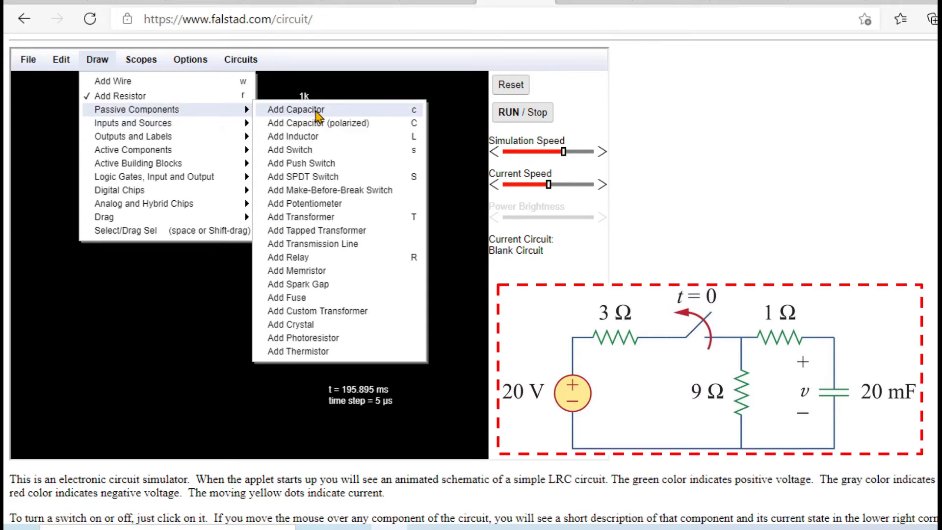
pyautogui.click(316, 113)
pyautogui.moveTo(369, 130); pyautogui.dragTo(372, 211)
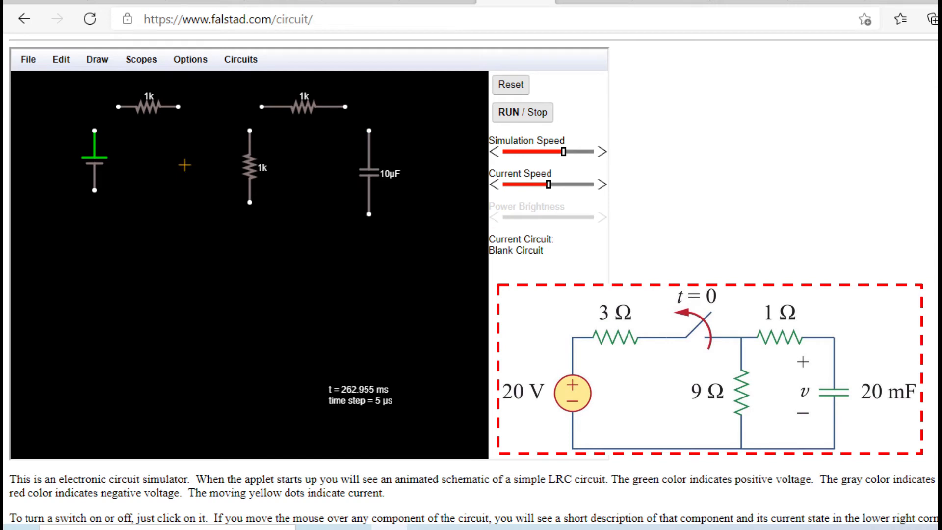
# Draw a horizontal single switch extending from the free end of the resistor beside the voltage source
pyautogui.click(96, 65)
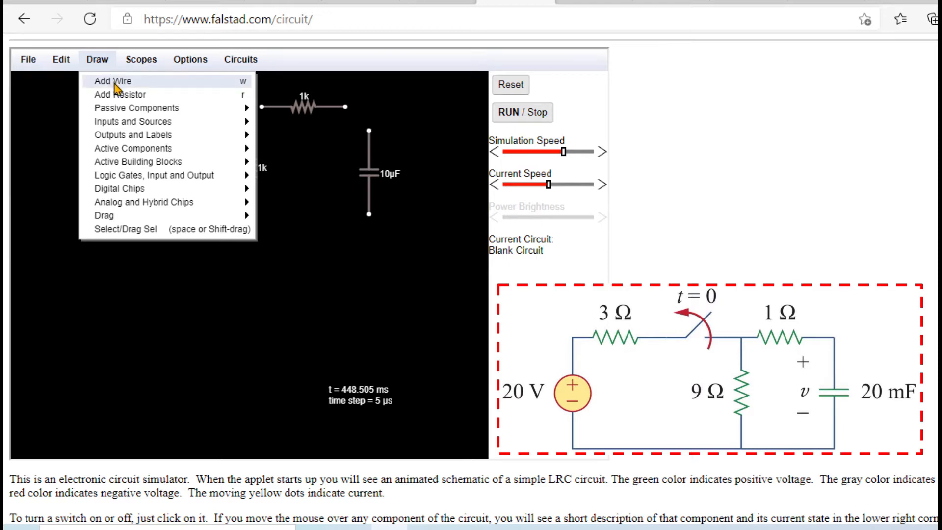
pyautogui.moveTo(127, 112)
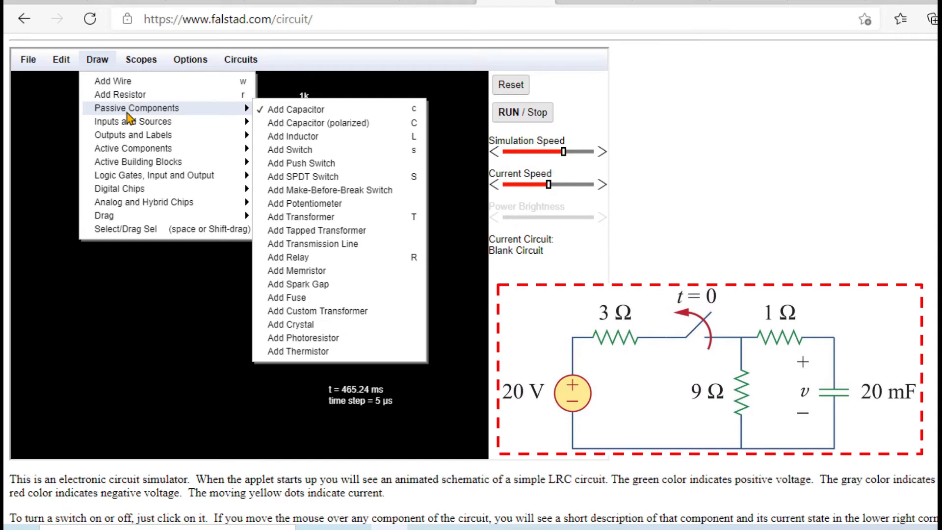
pyautogui.click(309, 152)
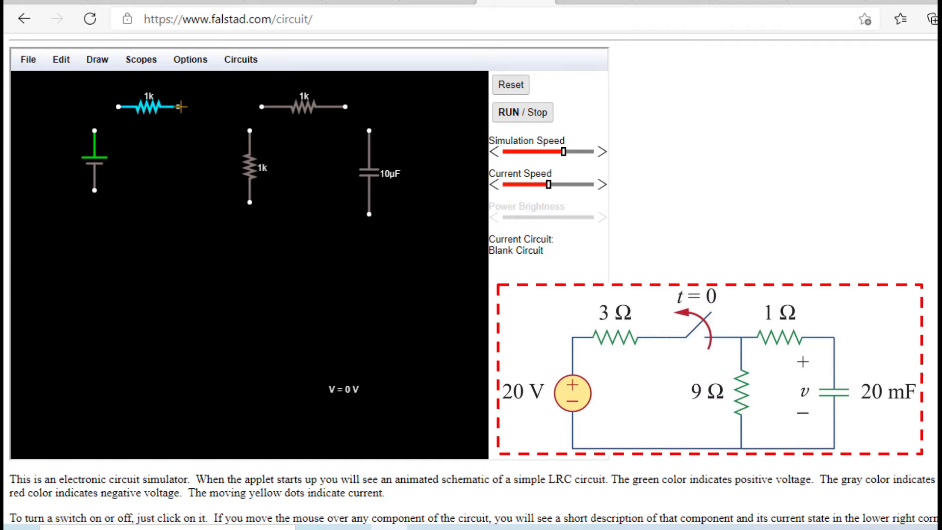
pyautogui.moveTo(178, 106); pyautogui.dragTo(226, 106)
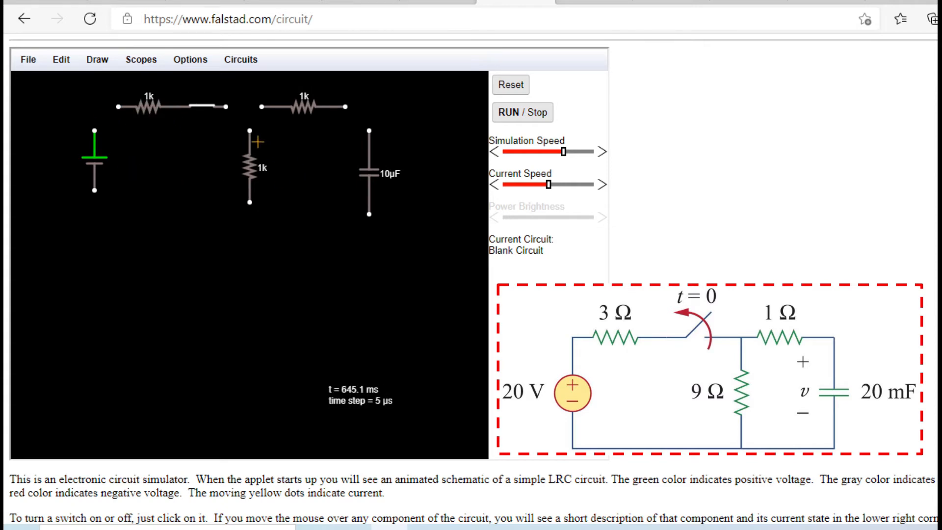
# In selection mode, shorten the capacitor to end level with the middle resistor, and move the second horizontal resistor so its outer end lines up above the capacitor
pyautogui.click(101, 65)
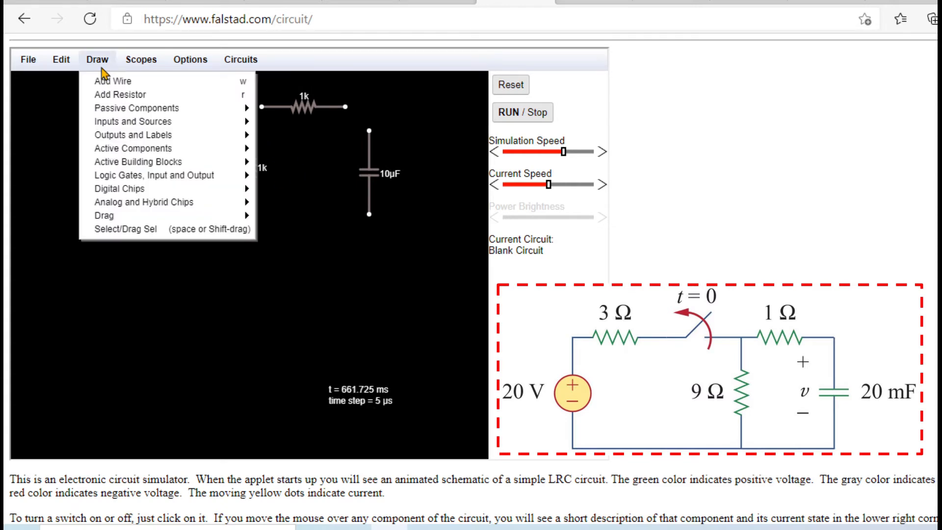
pyautogui.moveTo(120, 218)
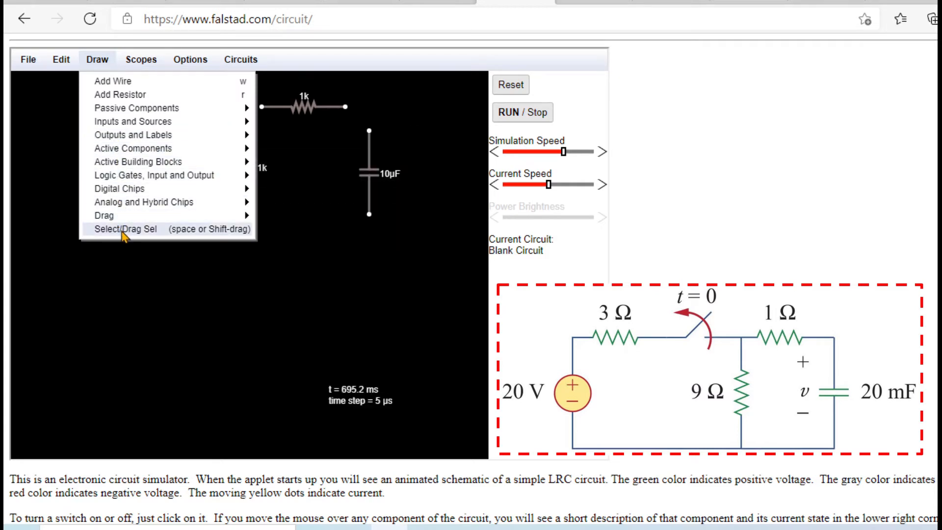
pyautogui.click(122, 230)
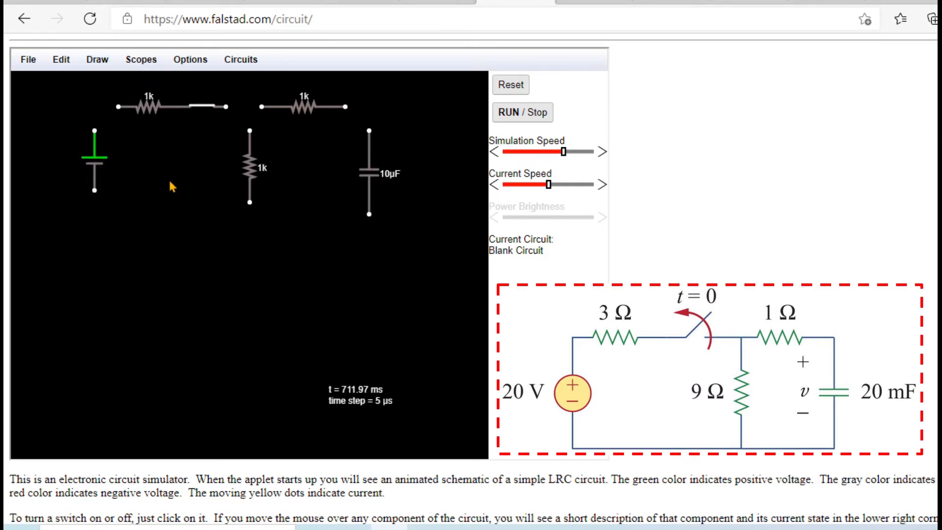
pyautogui.moveTo(370, 215); pyautogui.dragTo(370, 209)
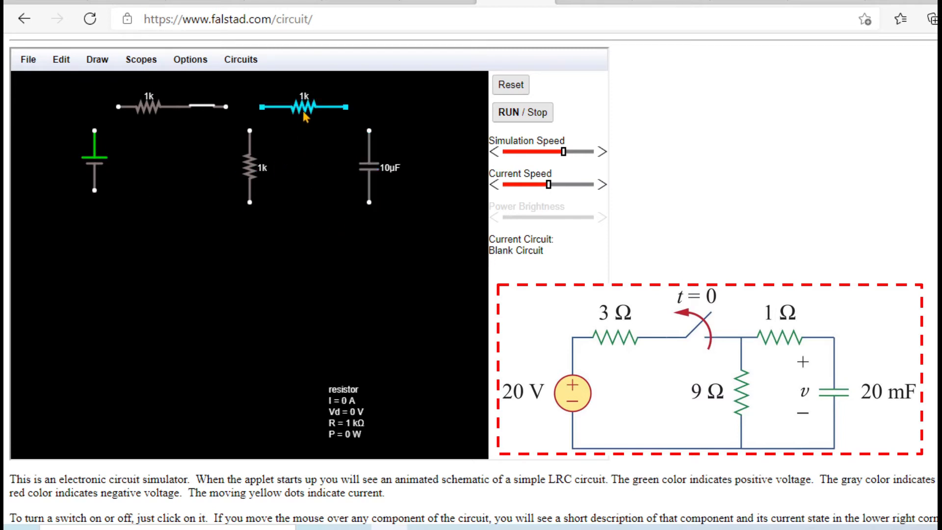
pyautogui.moveTo(303, 115); pyautogui.dragTo(320, 116)
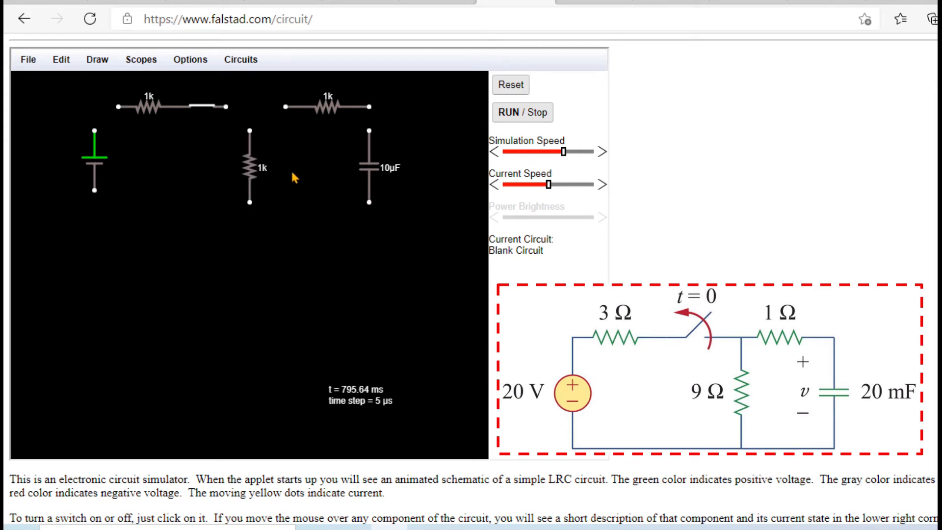
pyautogui.moveTo(251, 203)
pyautogui.mouseDown()
pyautogui.moveTo(229, 193)
pyautogui.moveTo(191, 134)
pyautogui.moveTo(218, 187)
pyautogui.moveTo(252, 197)
pyautogui.moveTo(250, 208)
pyautogui.mouseUp()
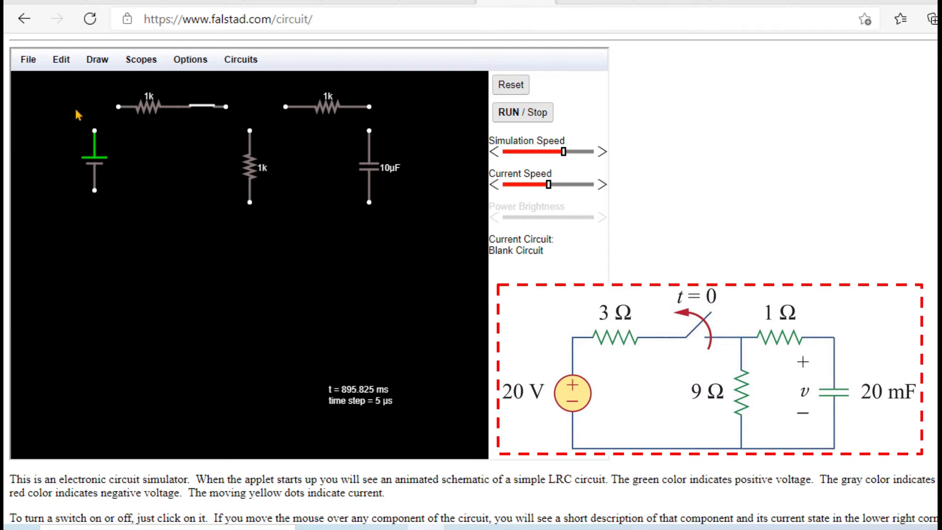
# Draw wires from the source to the first resistor, from the switch to the second horizontal resistor, and from the middle resistor up to that wire
pyautogui.click(97, 60)
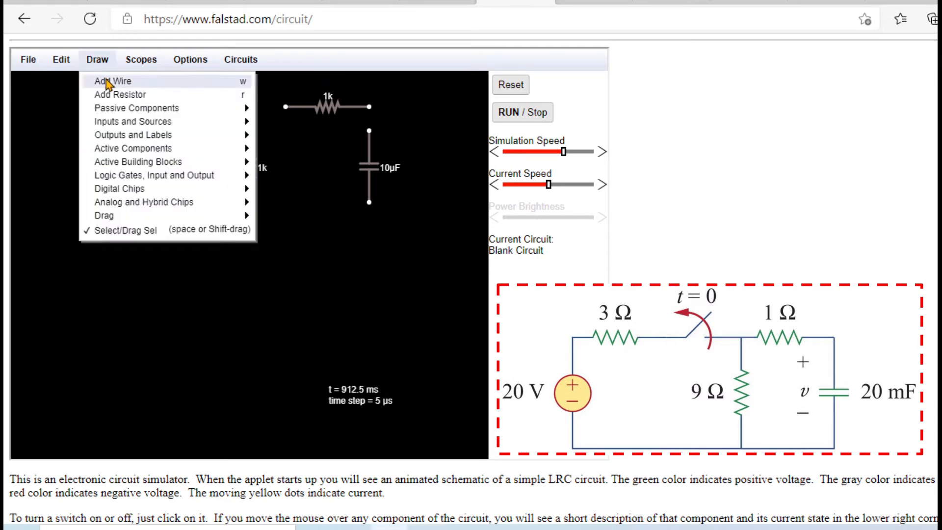
pyautogui.click(105, 77)
pyautogui.moveTo(94, 131); pyautogui.dragTo(118, 106)
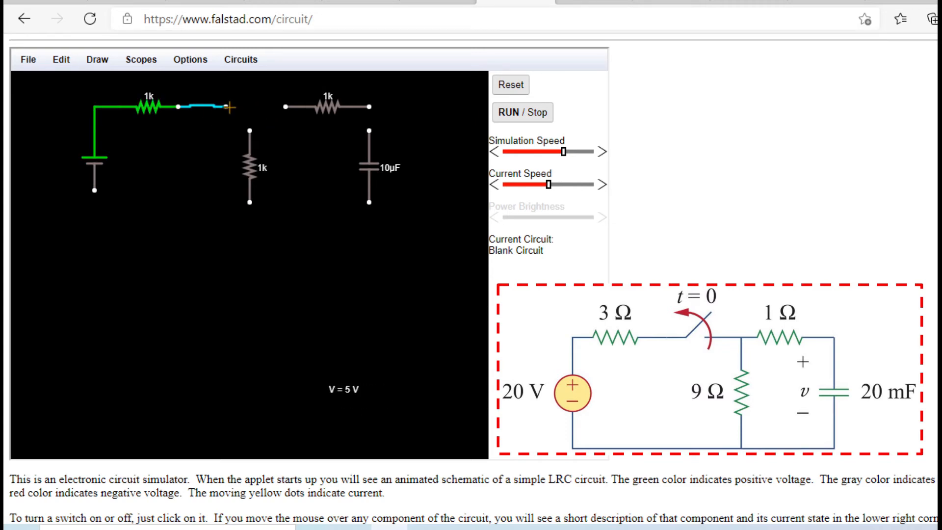
pyautogui.moveTo(231, 107); pyautogui.dragTo(285, 106)
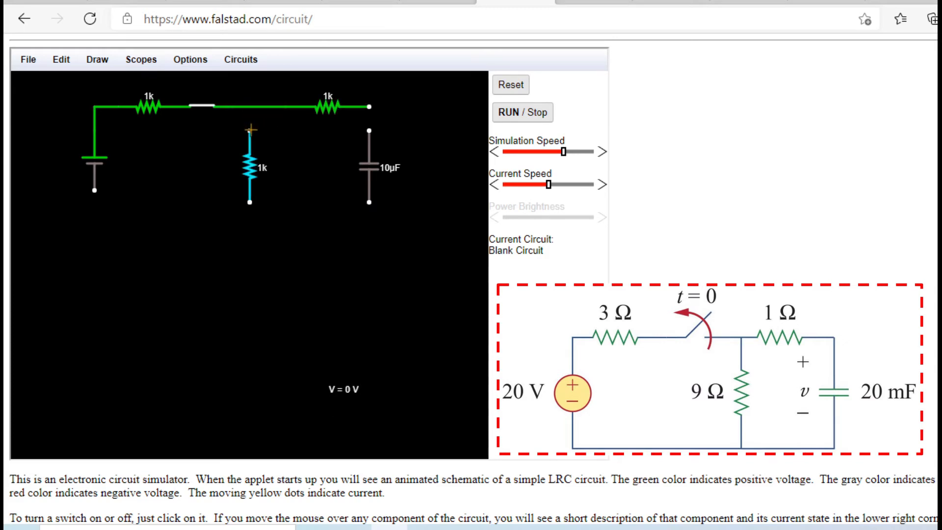
pyautogui.moveTo(250, 129); pyautogui.dragTo(249, 106)
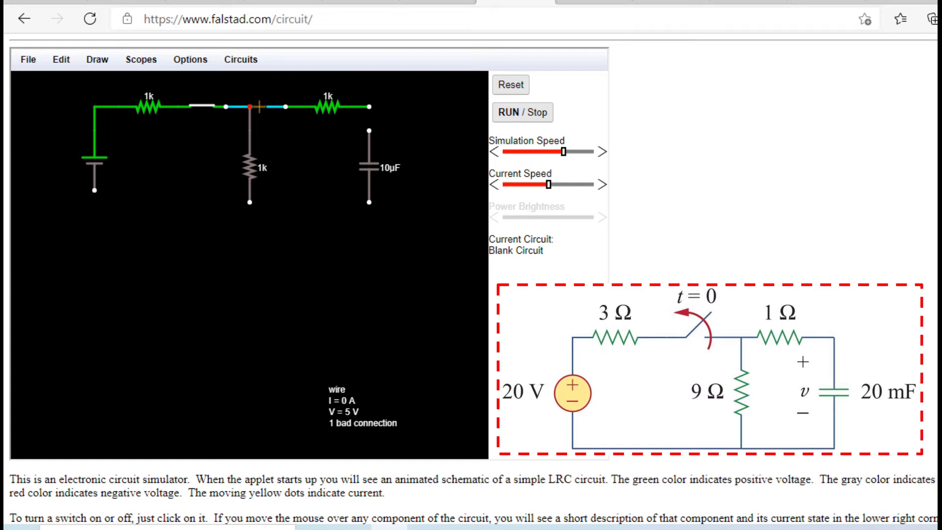
# Replace the single wire between the switch and second horizontal resistor with wires that meet at the middle branch's upper end
pyautogui.rightClick(259, 107)
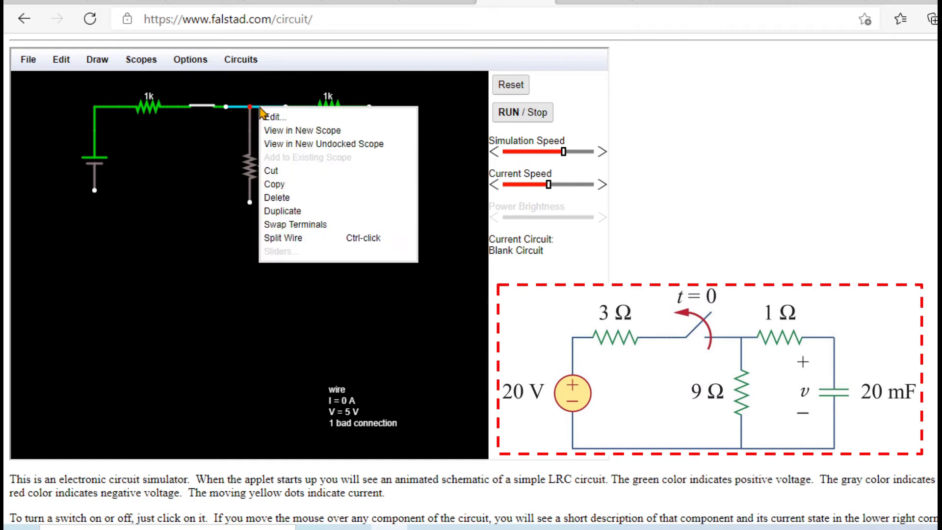
pyautogui.click(282, 197)
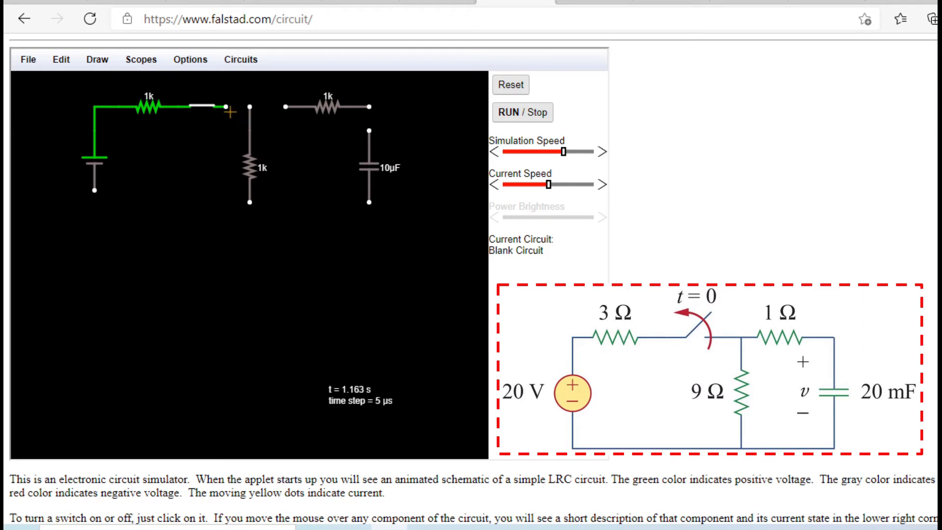
pyautogui.moveTo(227, 106); pyautogui.dragTo(285, 106)
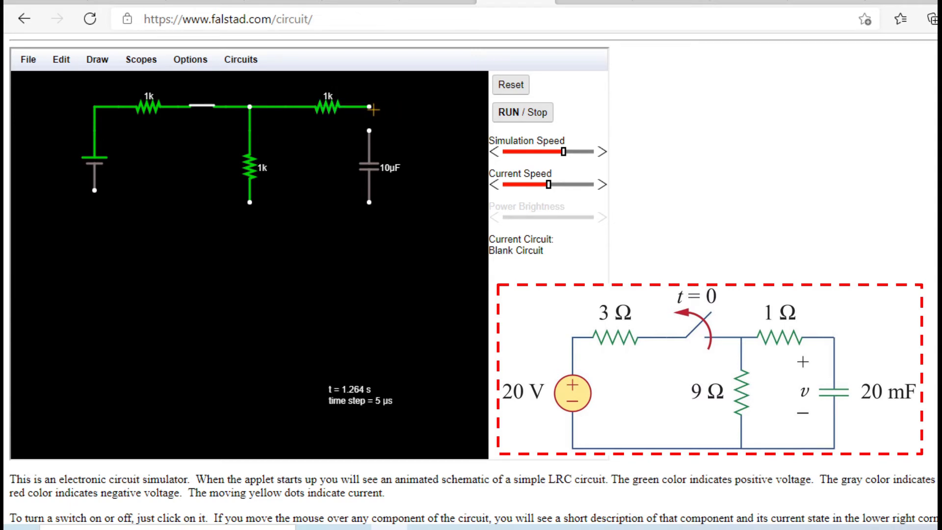
# Close the circuit with wires from the second horizontal resistor to the capacitor and along the lower ends to the source, and center it
pyautogui.moveTo(369, 107); pyautogui.dragTo(369, 130)
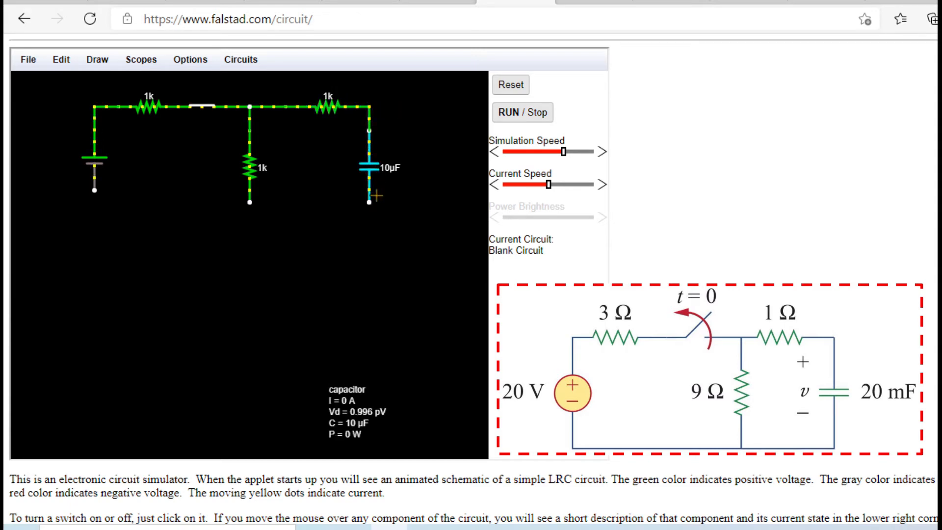
pyautogui.moveTo(370, 202)
pyautogui.mouseDown()
pyautogui.moveTo(119, 211)
pyautogui.moveTo(94, 210)
pyautogui.moveTo(94, 202)
pyautogui.mouseUp()
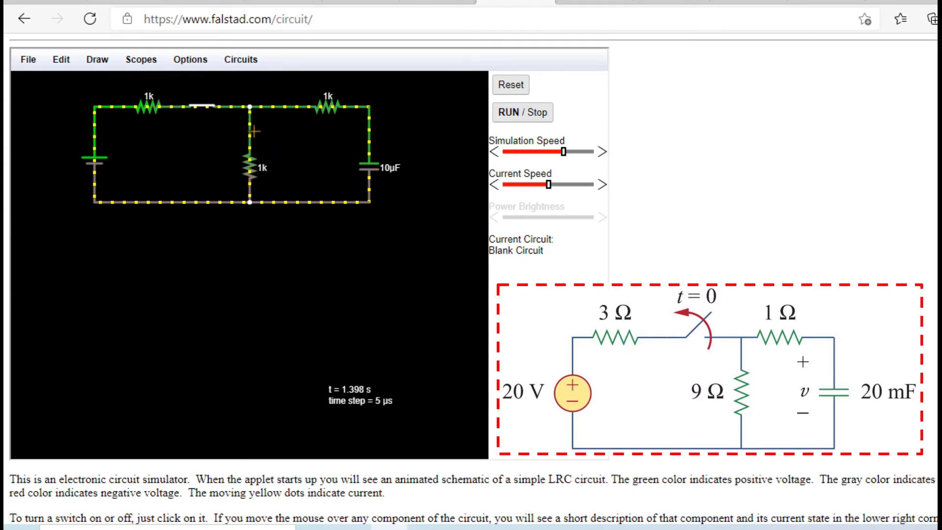
pyautogui.moveTo(248, 146)
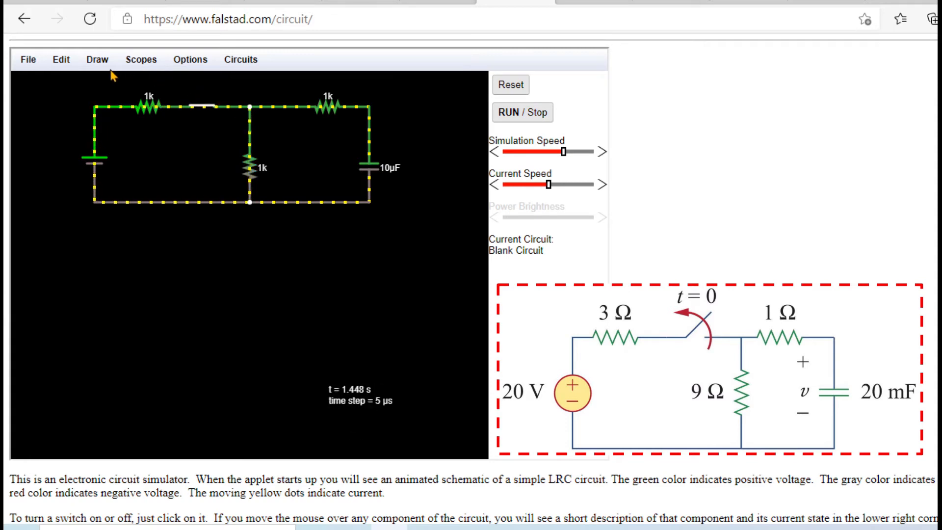
pyautogui.click(76, 62)
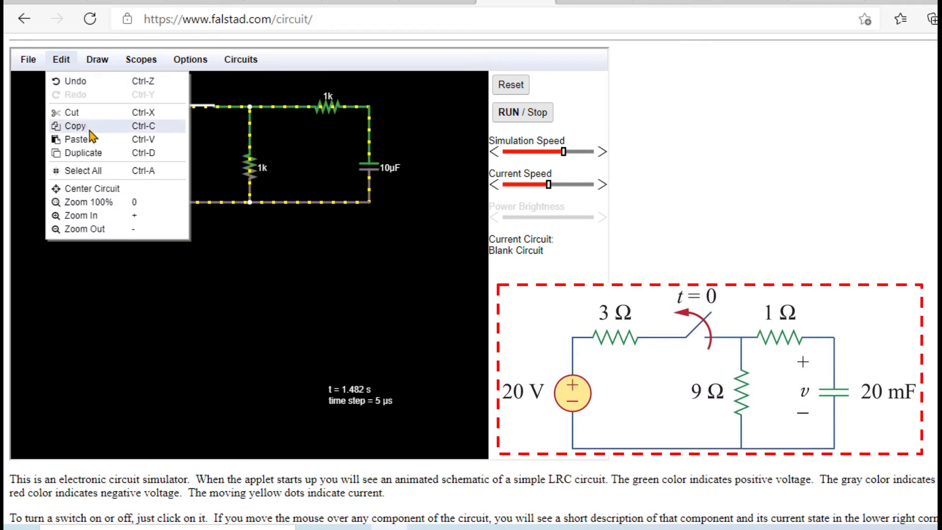
pyautogui.click(97, 189)
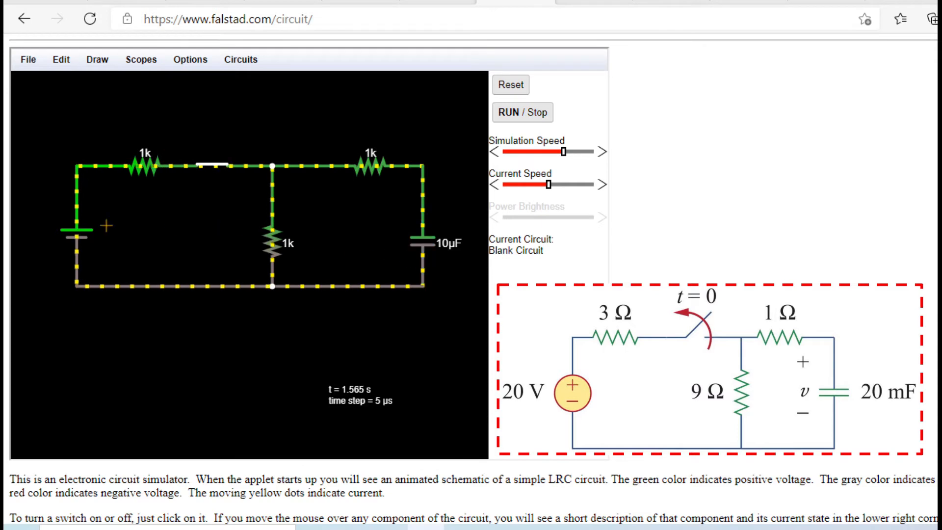
# Set the voltage source to 20 V, keeping the D/C waveform
pyautogui.rightClick(78, 236)
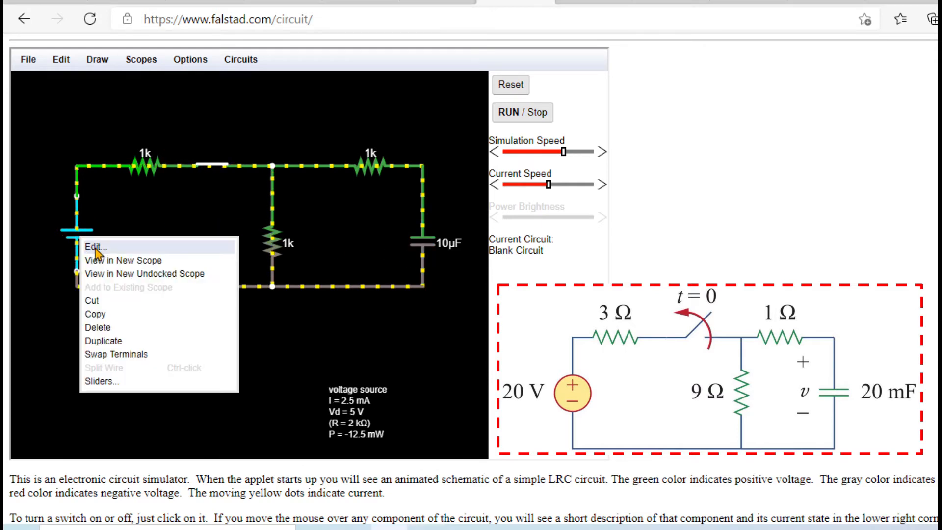
pyautogui.click(90, 247)
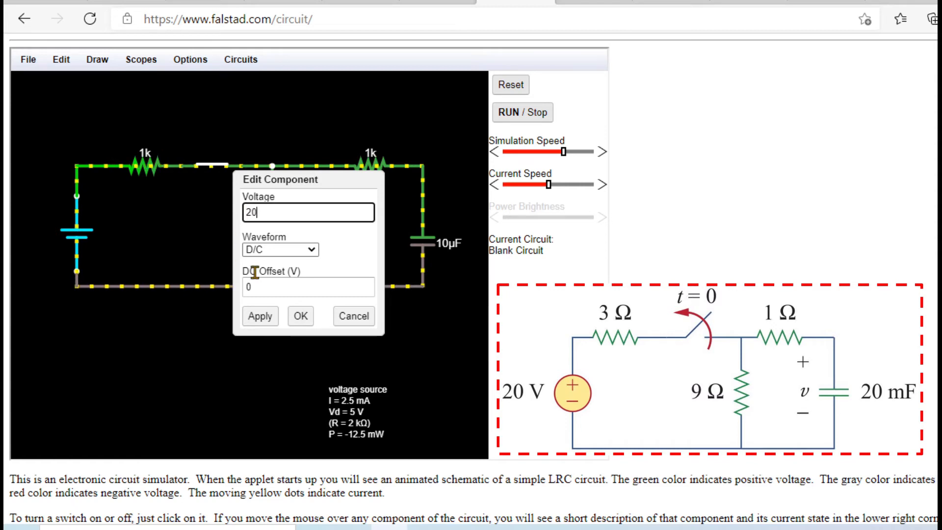
pyautogui.click(265, 319)
pyautogui.click(301, 316)
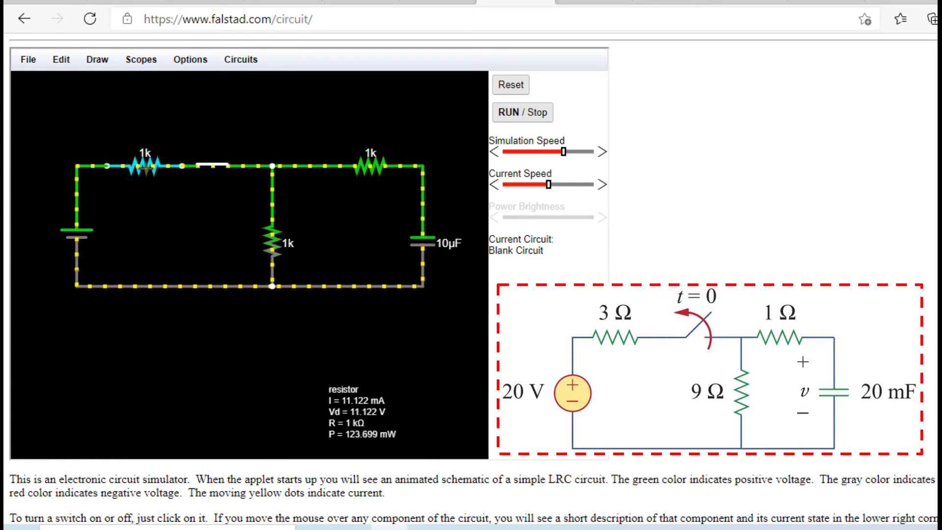
# Set the resistance of the horizontal resistor between the source and the switch to 3 ohms
pyautogui.rightClick(145, 168)
pyautogui.click(173, 177)
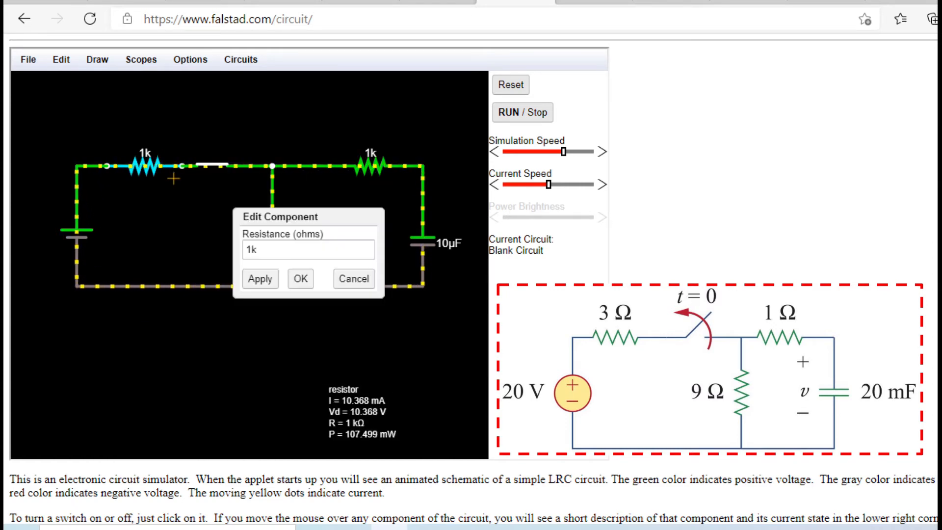
pyautogui.click(273, 249)
pyautogui.doubleClick(253, 249)
pyautogui.write('3')
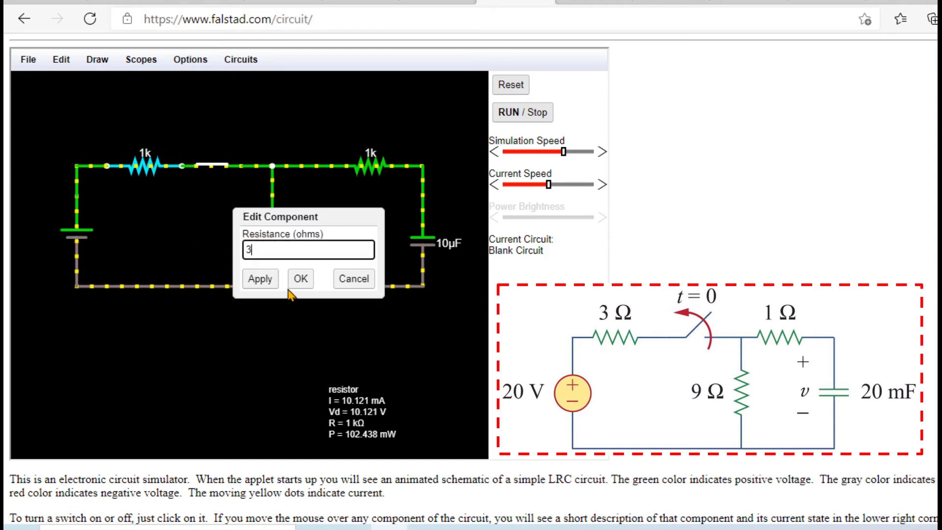
pyautogui.click(300, 278)
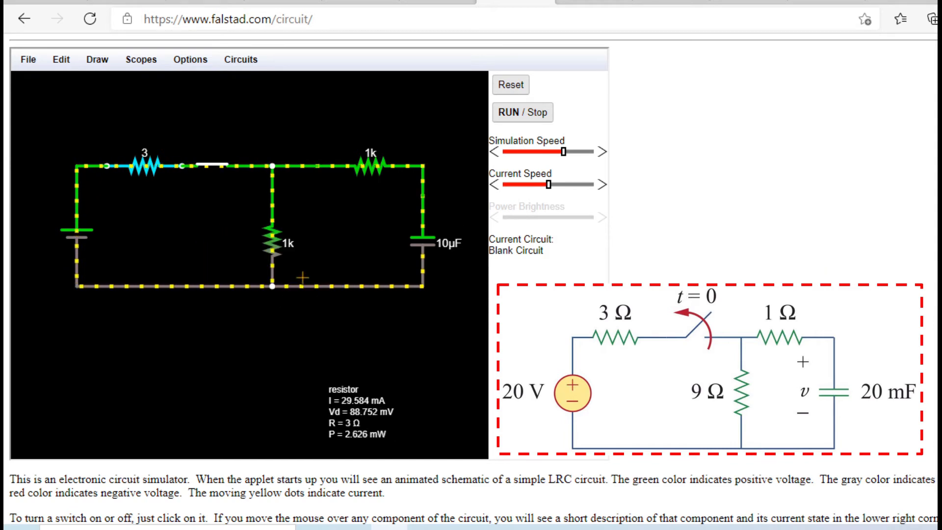
# Set the resistance of the vertical middle-branch resistor to 9 ohms
pyautogui.rightClick(269, 234)
pyautogui.click(293, 243)
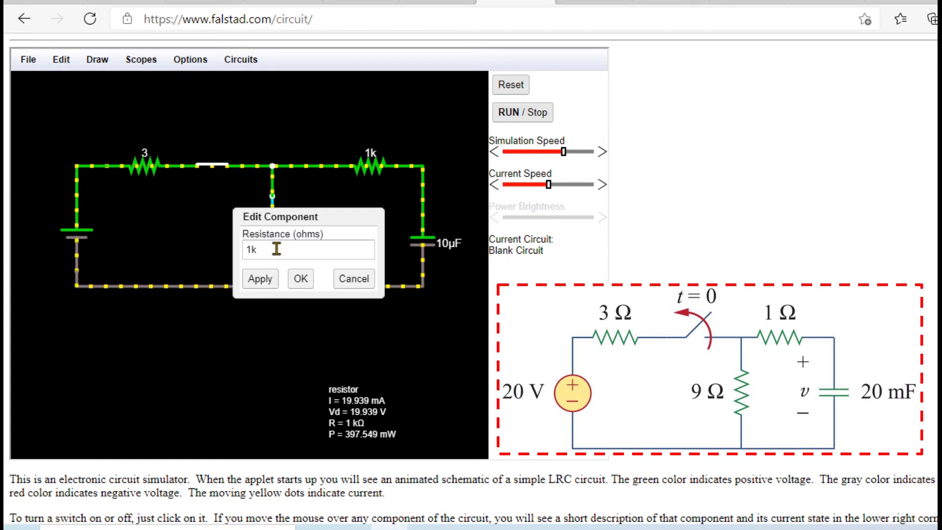
pyautogui.doubleClick(251, 249)
pyautogui.write('9')
pyautogui.click(299, 278)
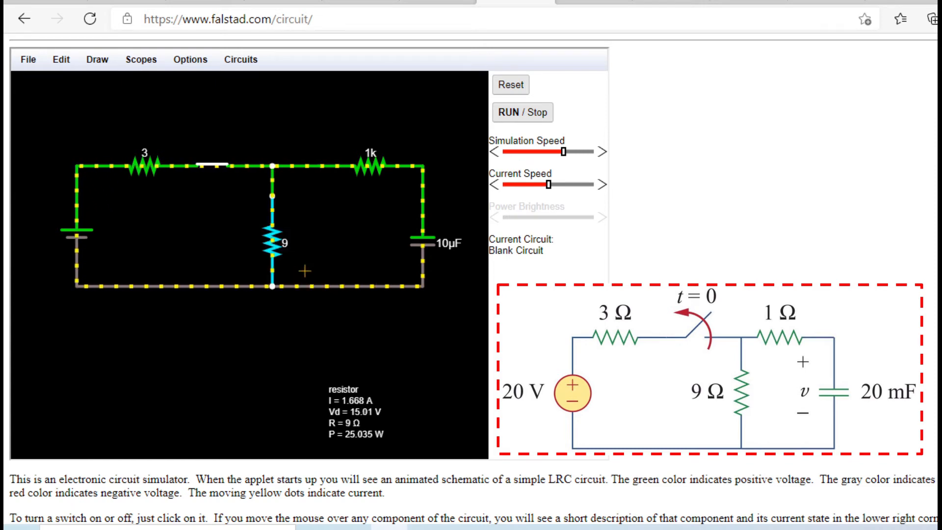
# Set the resistance of the horizontal resistor leading to the capacitor to 1 ohm
pyautogui.rightClick(373, 169)
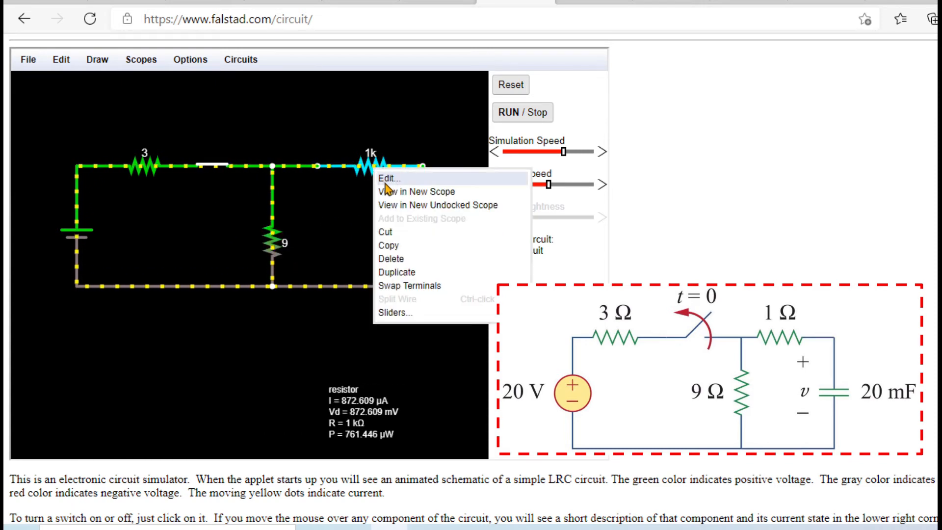
pyautogui.click(386, 182)
pyautogui.doubleClick(249, 250)
pyautogui.write('1')
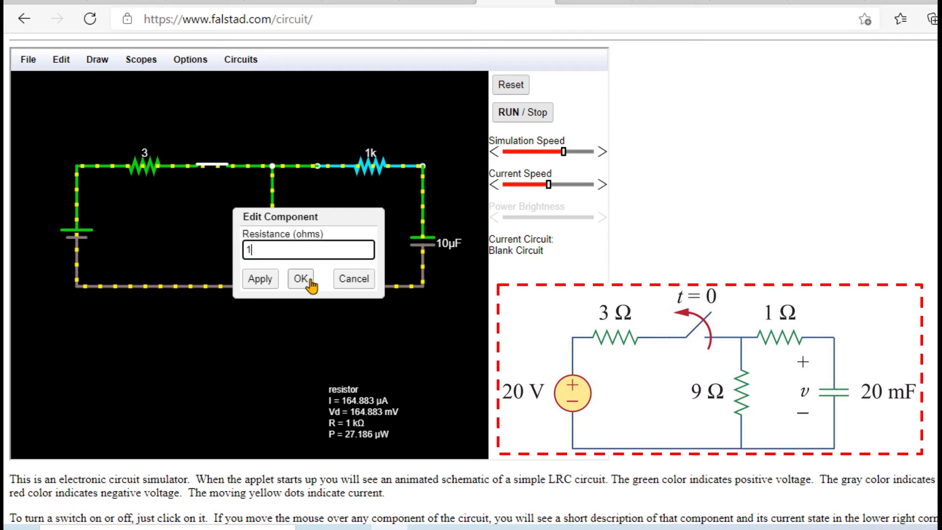
pyautogui.click(309, 279)
# Set the capacitor's capacitance to 20m farads
pyautogui.rightClick(423, 249)
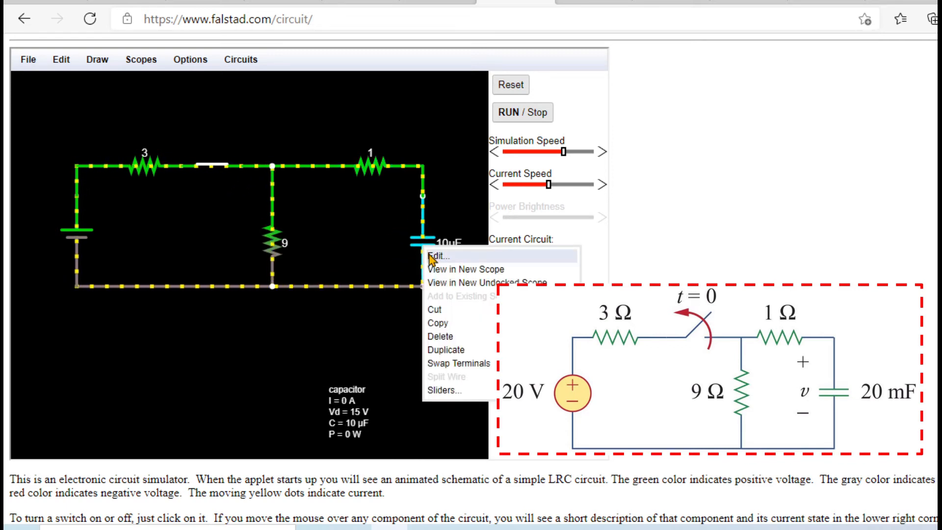
pyautogui.click(432, 256)
pyautogui.doubleClick(252, 217)
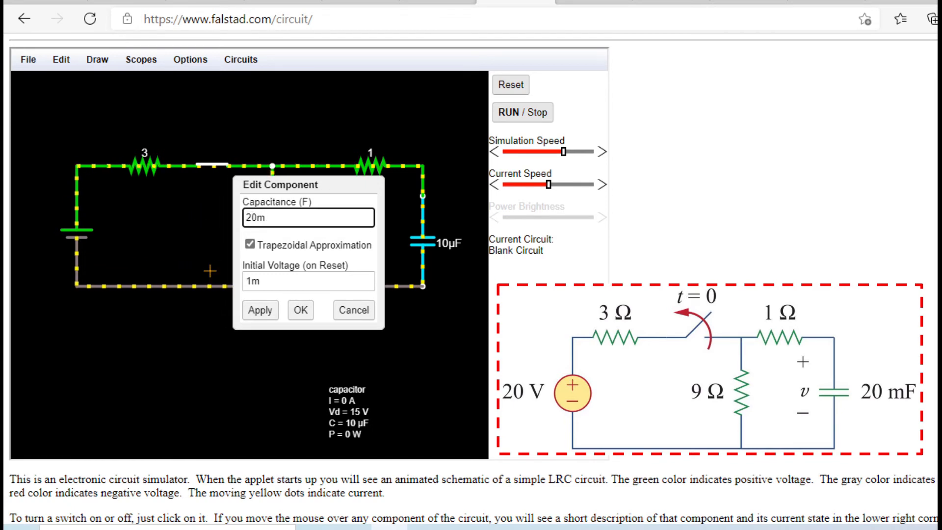
pyautogui.click(301, 309)
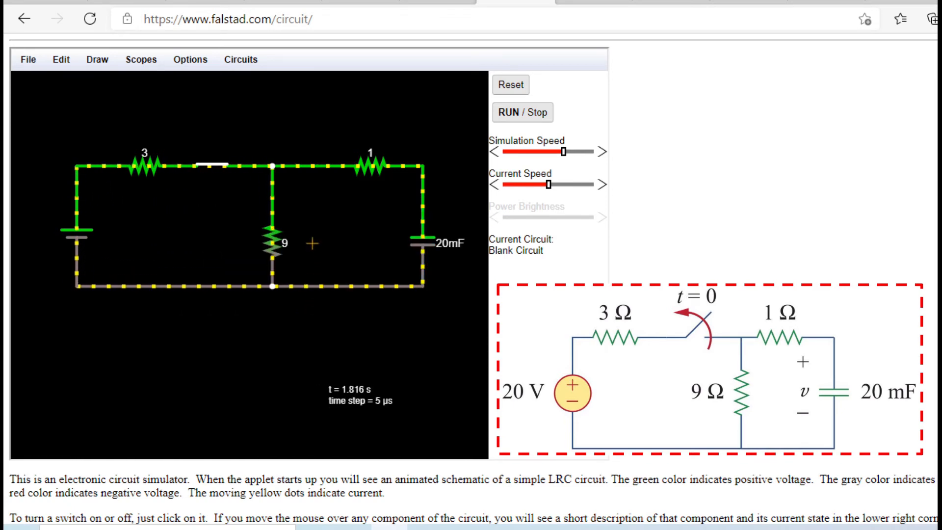
# Open the switch to disconnect the source and pause the simulation
pyautogui.click(212, 166)
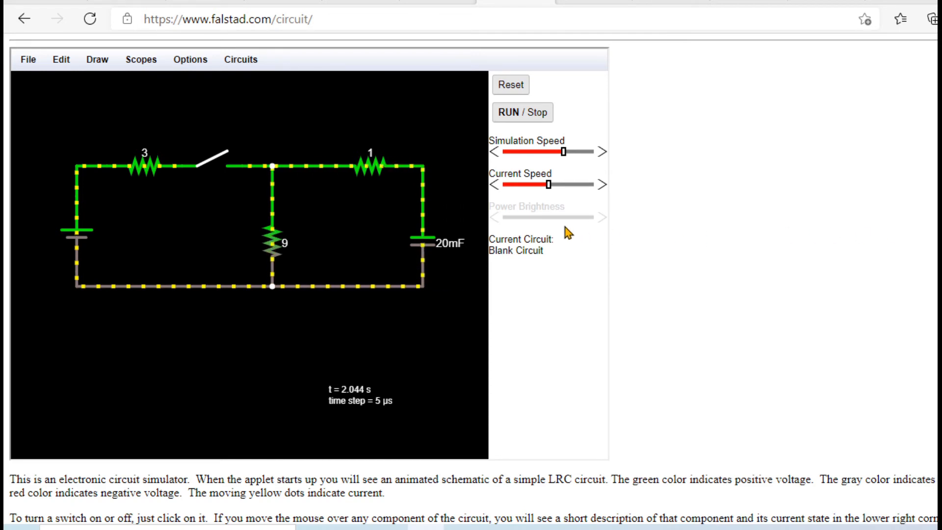
pyautogui.moveTo(436, 246)
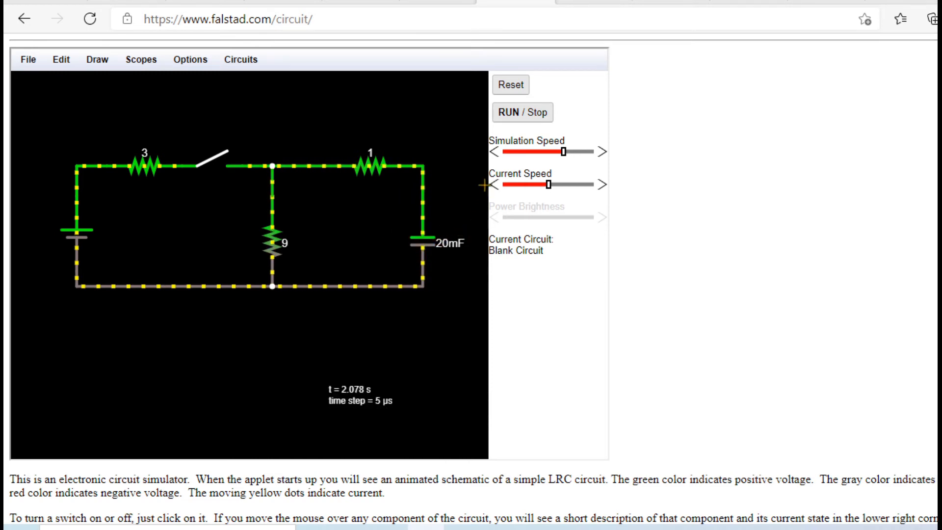
pyautogui.click(508, 114)
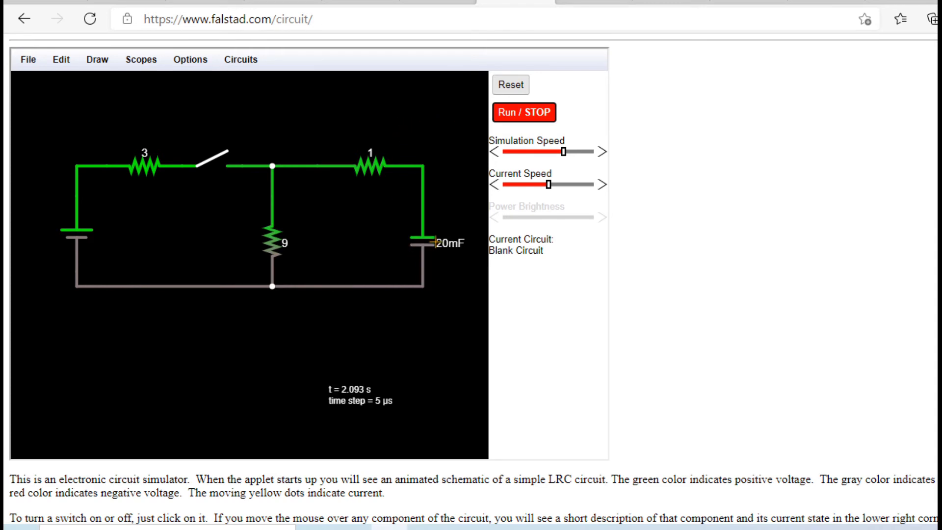
# Plot the capacitor in a new scope and hide its current so that only the voltage is shown
pyautogui.rightClick(428, 245)
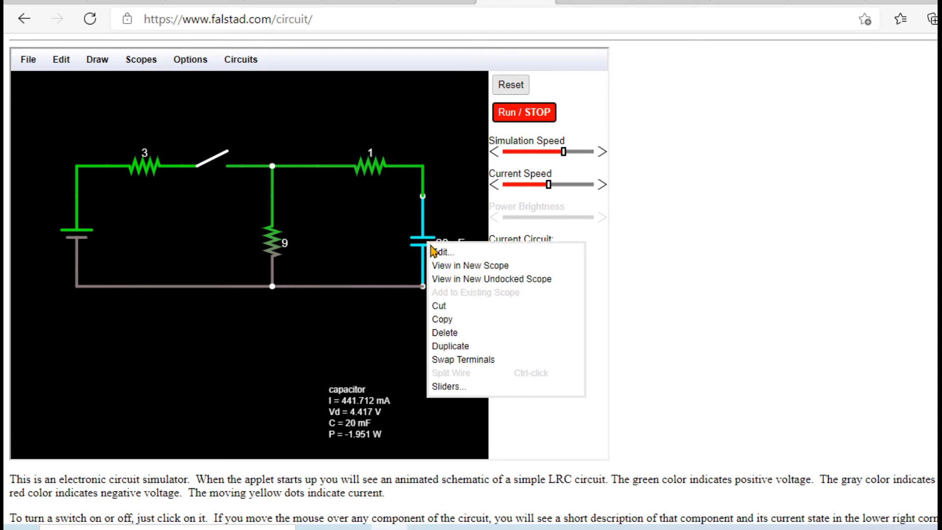
pyautogui.click(448, 266)
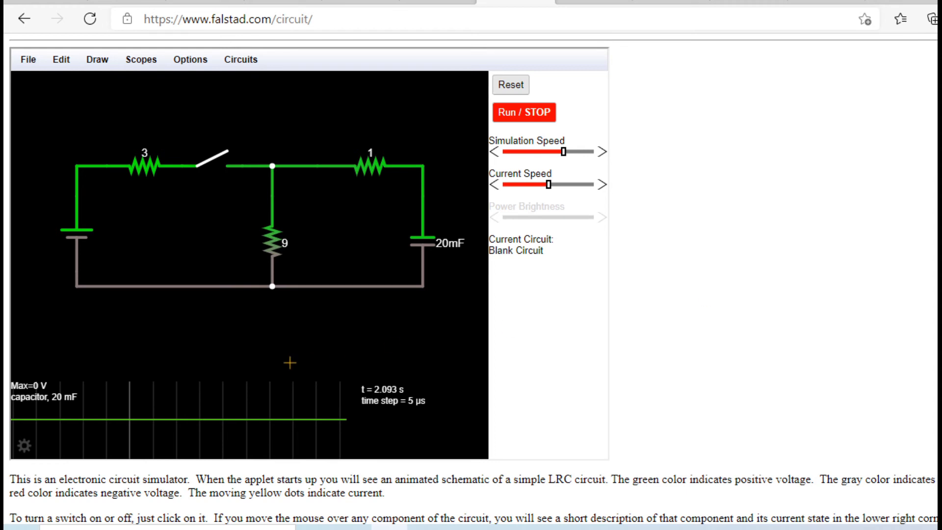
pyautogui.click(24, 445)
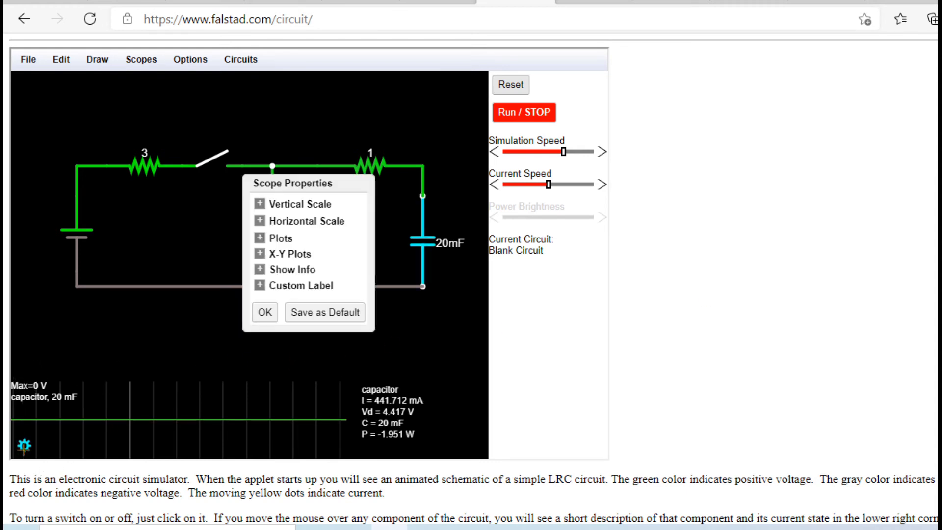
pyautogui.click(259, 238)
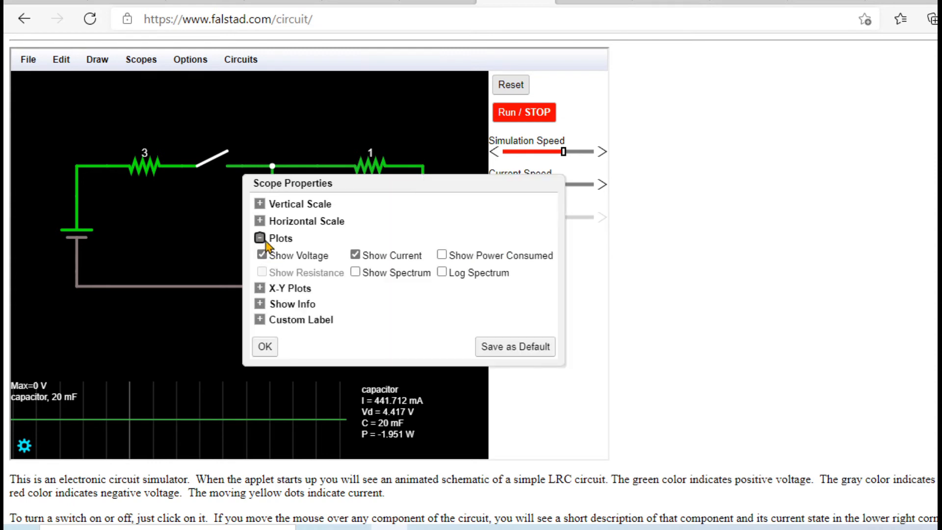
pyautogui.click(357, 255)
pyautogui.click(267, 349)
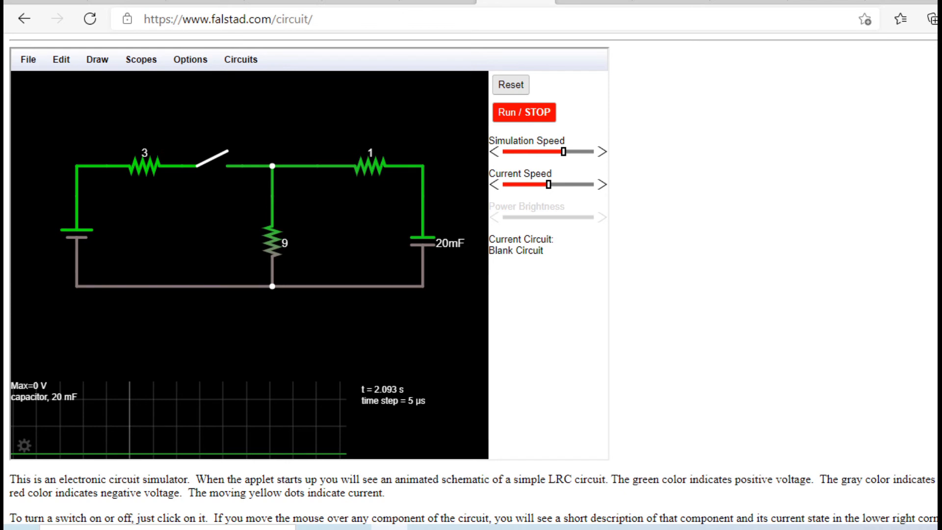
# Rerun the simulation from time zero with the switch closed to charge the capacitor, pausing it after the voltage rises
pyautogui.click(510, 85)
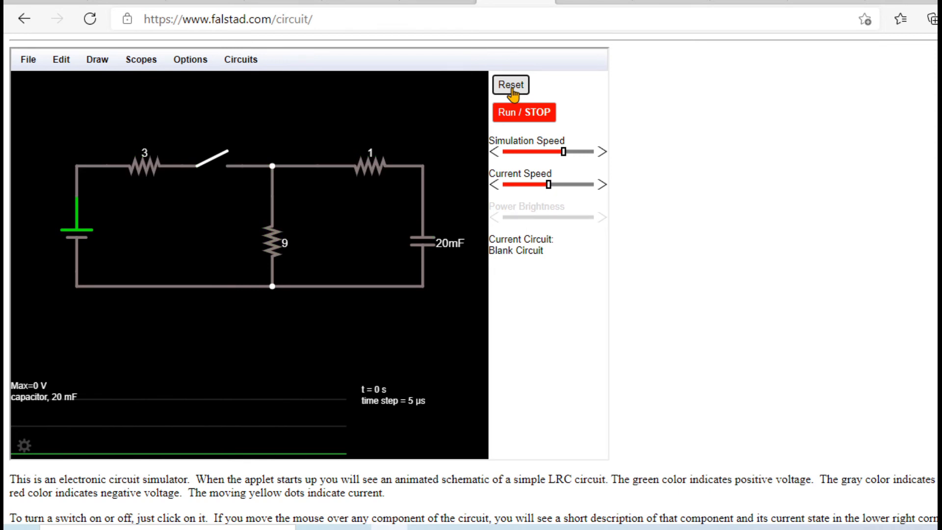
pyautogui.click(523, 112)
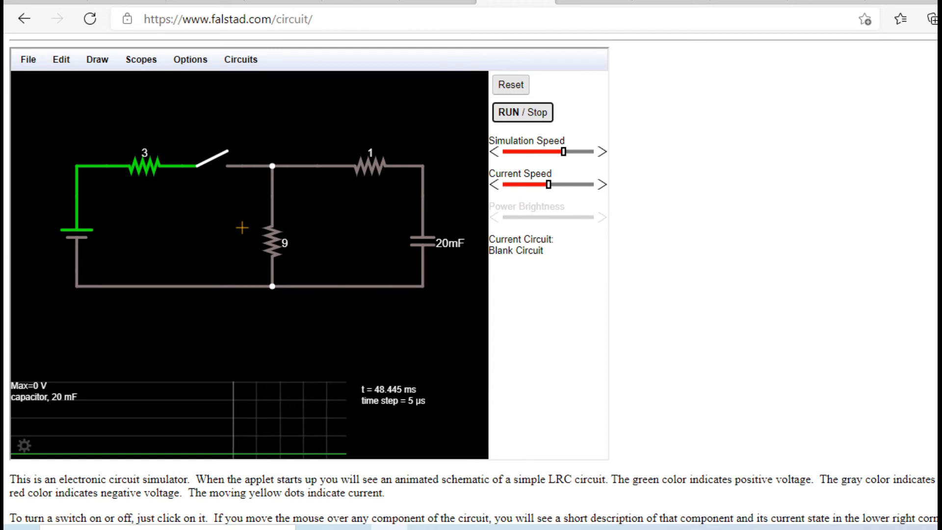
pyautogui.click(217, 156)
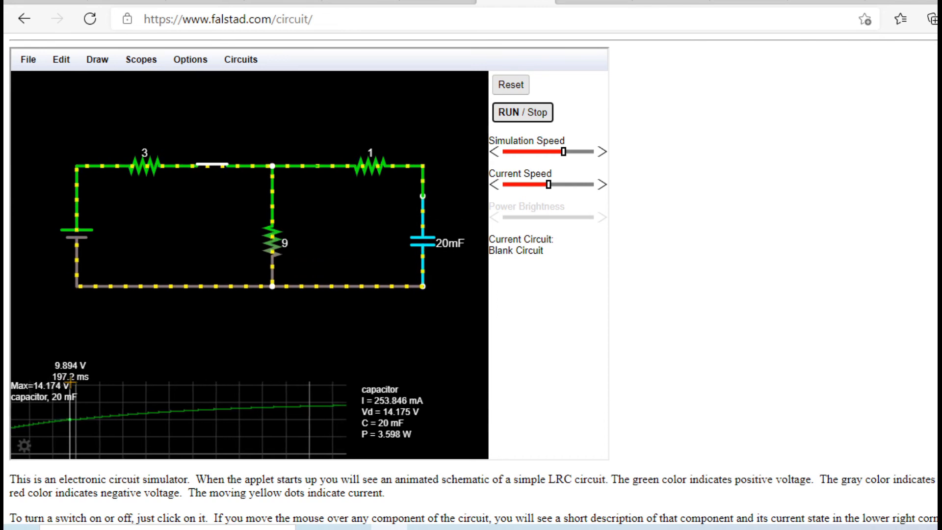
pyautogui.click(510, 117)
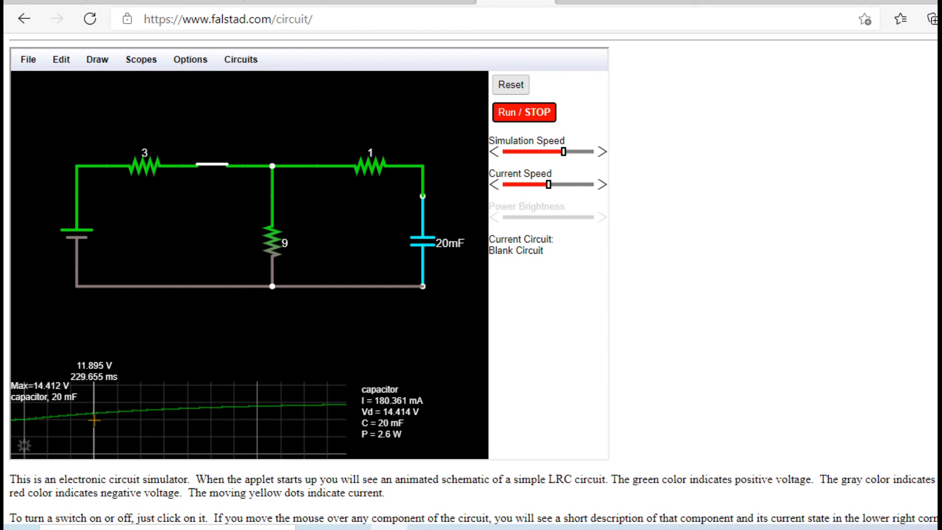
# Set the capacitor scope's horizontal scale to 50 ms/div
pyautogui.click(24, 446)
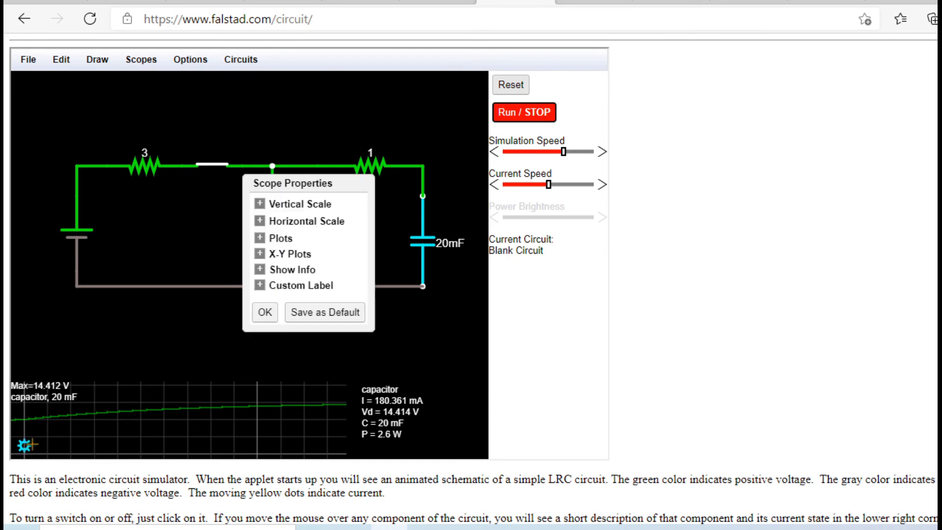
pyautogui.click(258, 221)
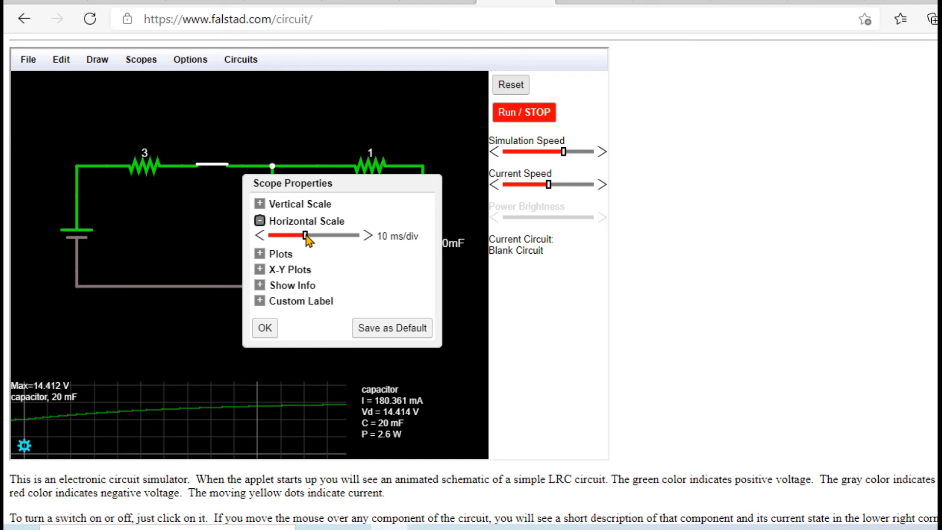
pyautogui.moveTo(306, 236); pyautogui.dragTo(295, 236)
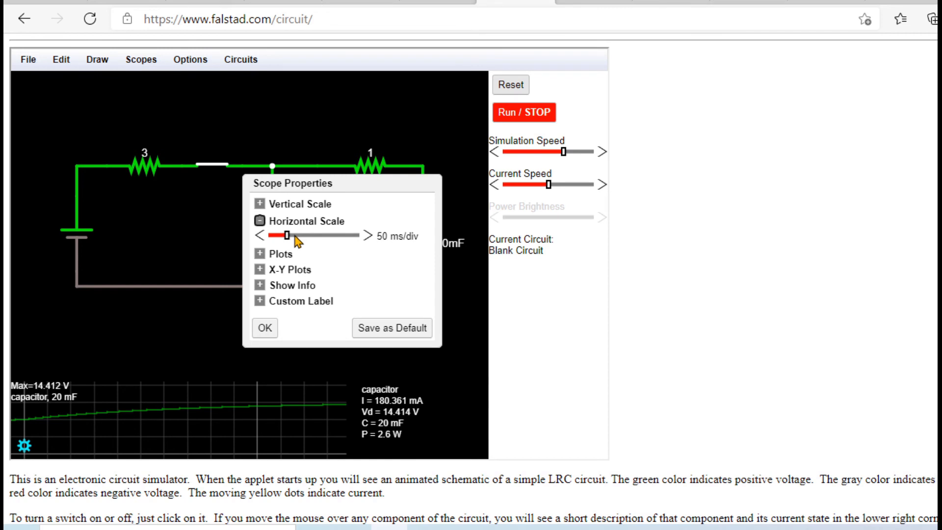
pyautogui.click(267, 326)
# Reset and run the simulation with the switch closed, checking the source and component readings while the capacitor charges
pyautogui.click(511, 86)
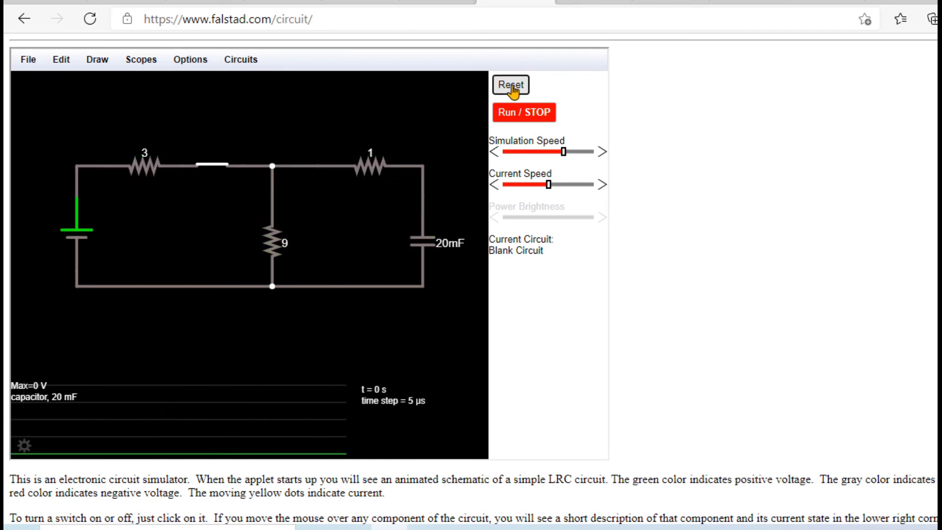
pyautogui.click(517, 117)
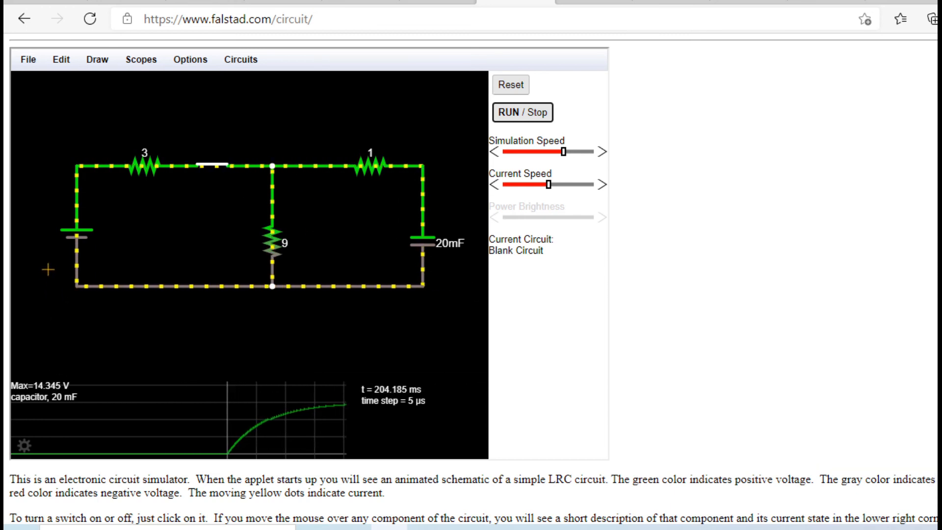
pyautogui.moveTo(76, 229)
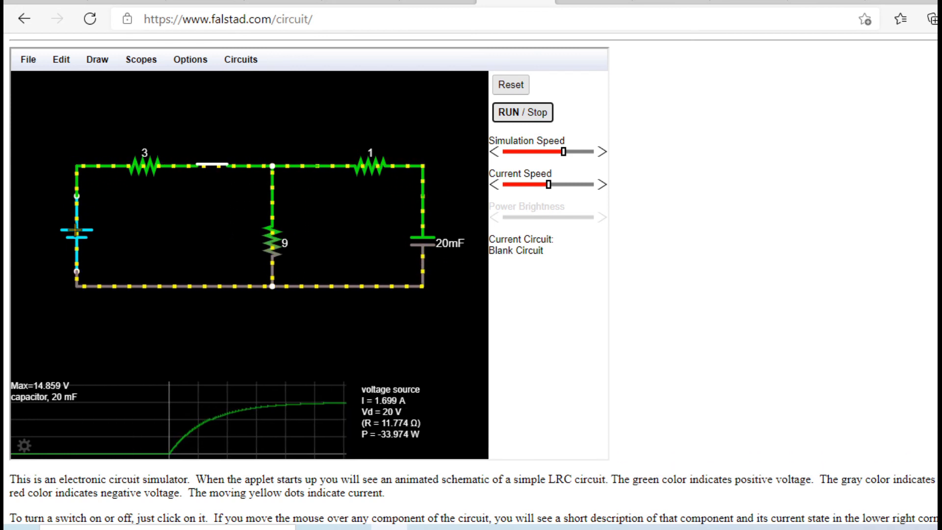
pyautogui.moveTo(150, 166)
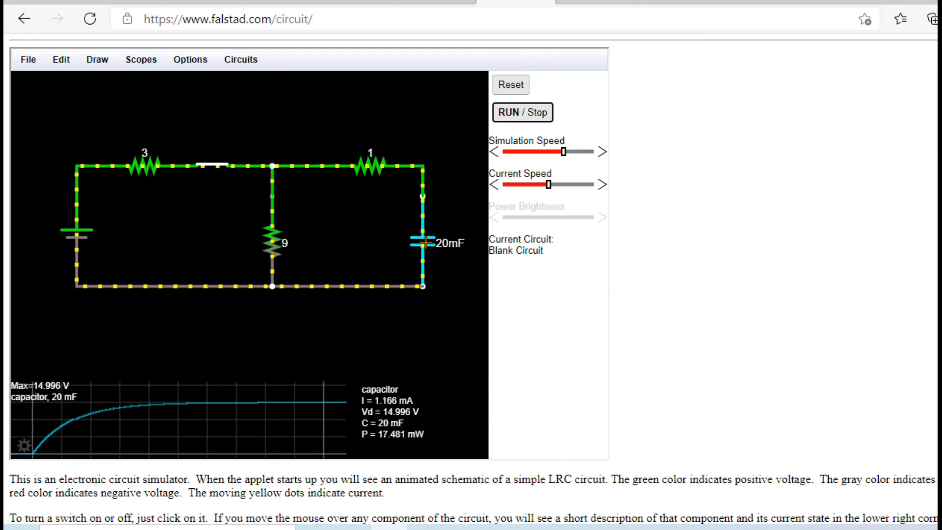
# Pause the fully charged circuit, resume the simulation and open the switch to discharge the capacitor through the resistors
pyautogui.click(516, 118)
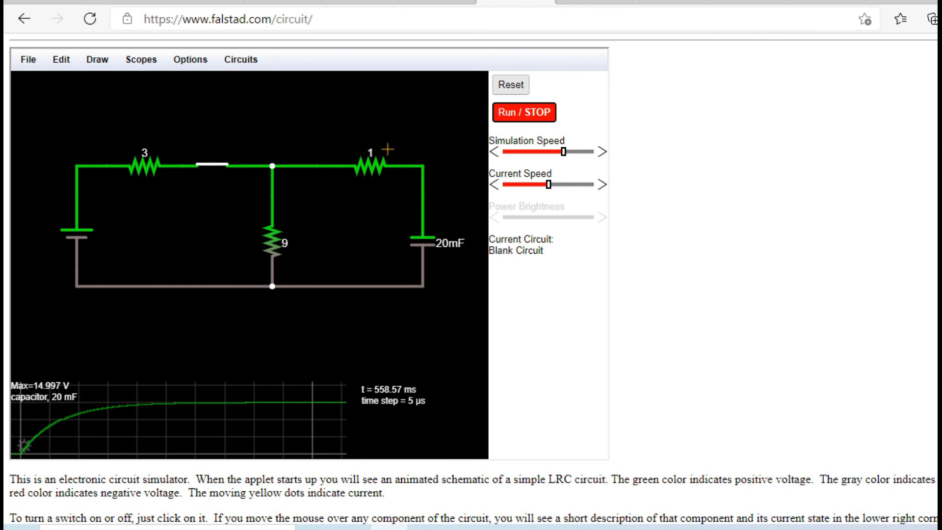
pyautogui.click(509, 119)
pyautogui.click(214, 161)
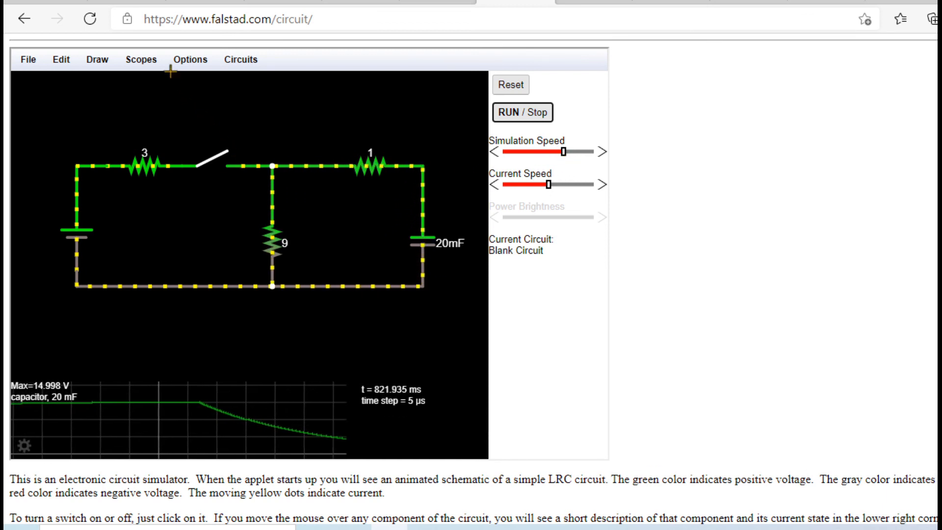
# Change the circuit display to a white background
pyautogui.click(235, 66)
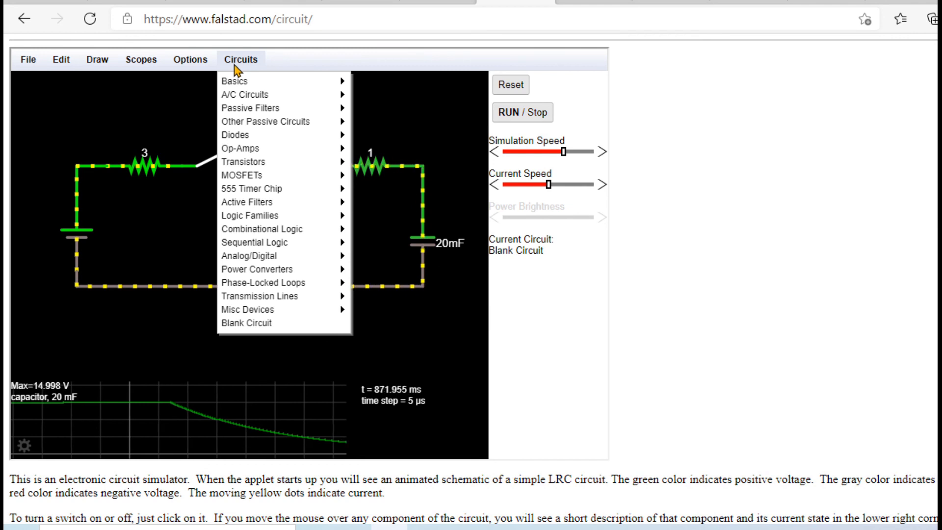
pyautogui.moveTo(202, 66)
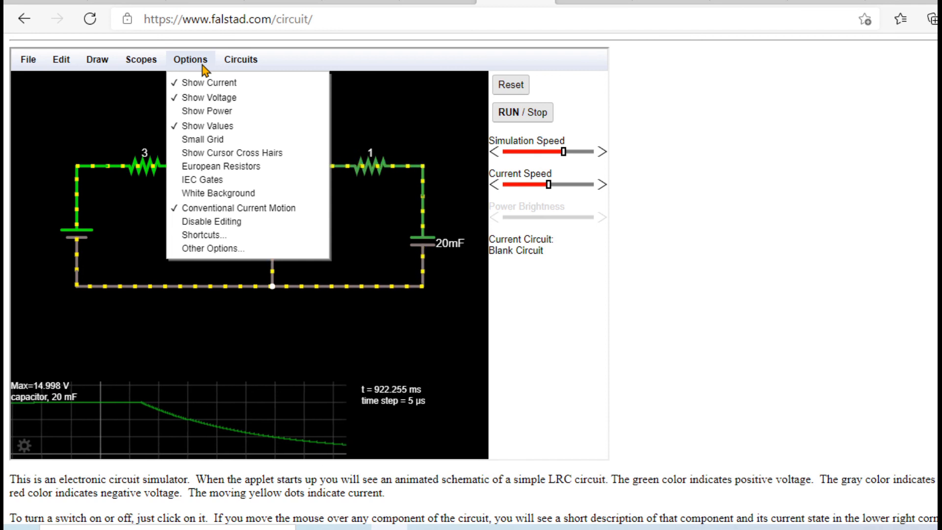
pyautogui.click(233, 193)
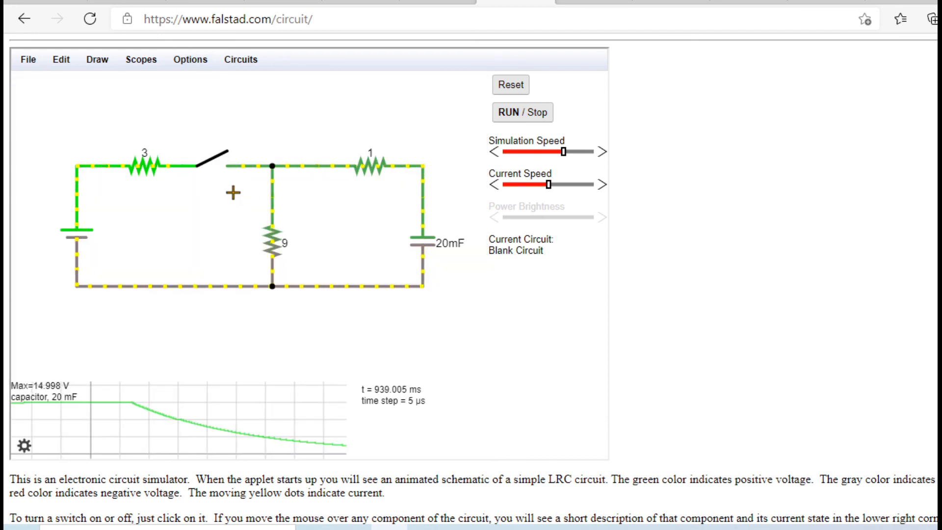